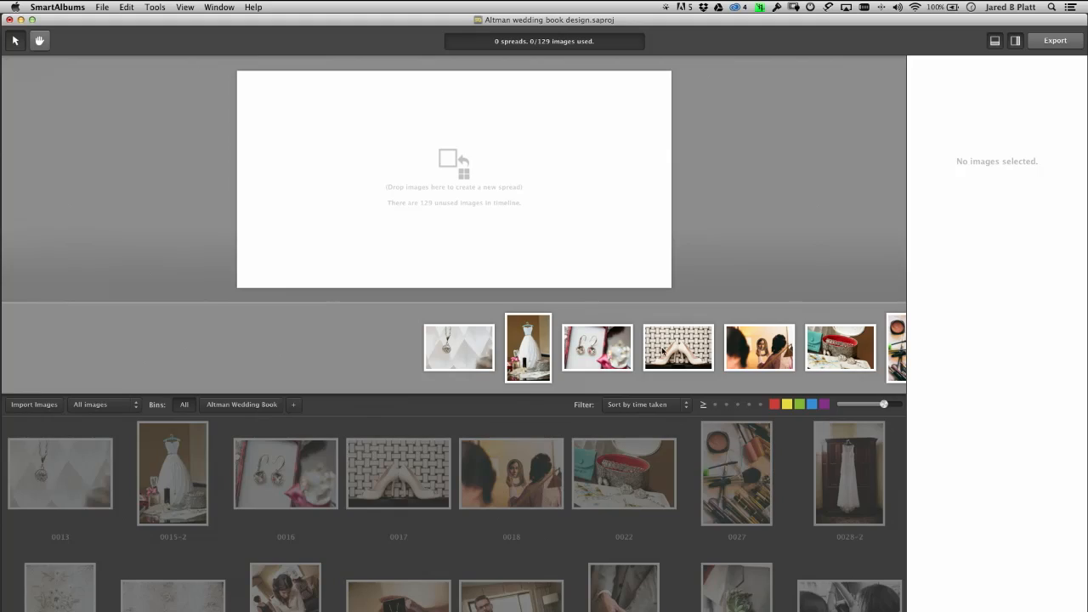
- Split the first ten timeline photos into three spreads: four bridal accessory shots, three getting-ready shots, and three wedding dress shots
scroll(795, 348, "right", 5)
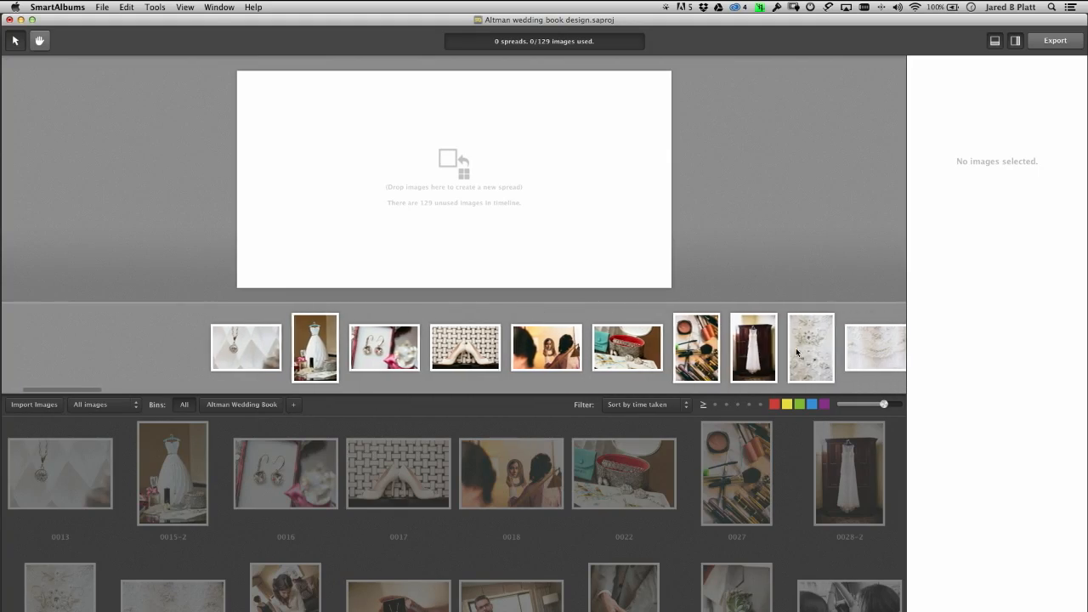
left_click_drag(678, 348, 457, 356)
left_click(684, 353)
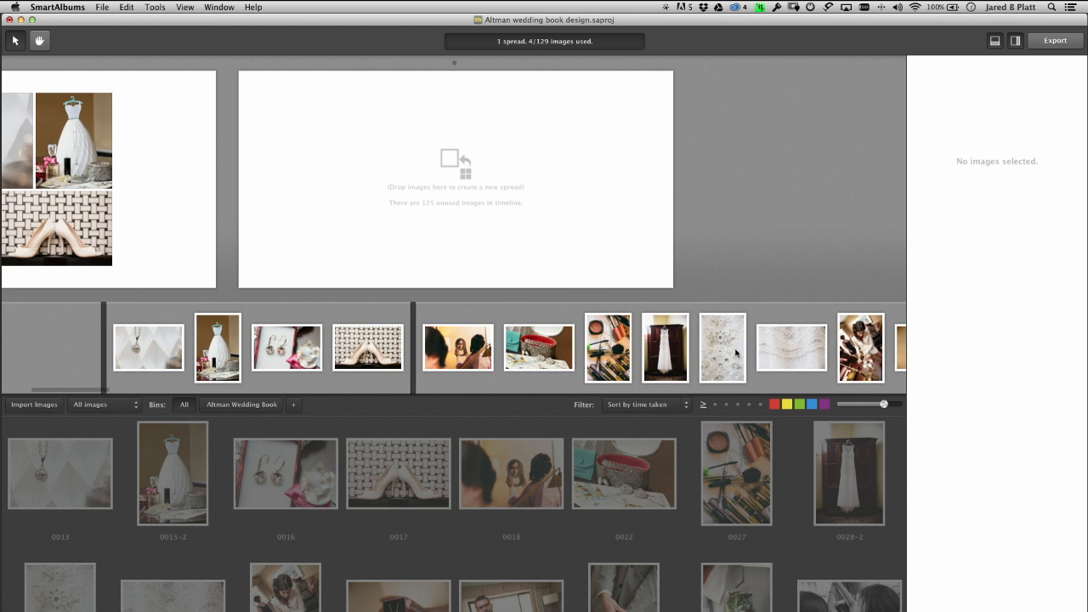
left_click(609, 352)
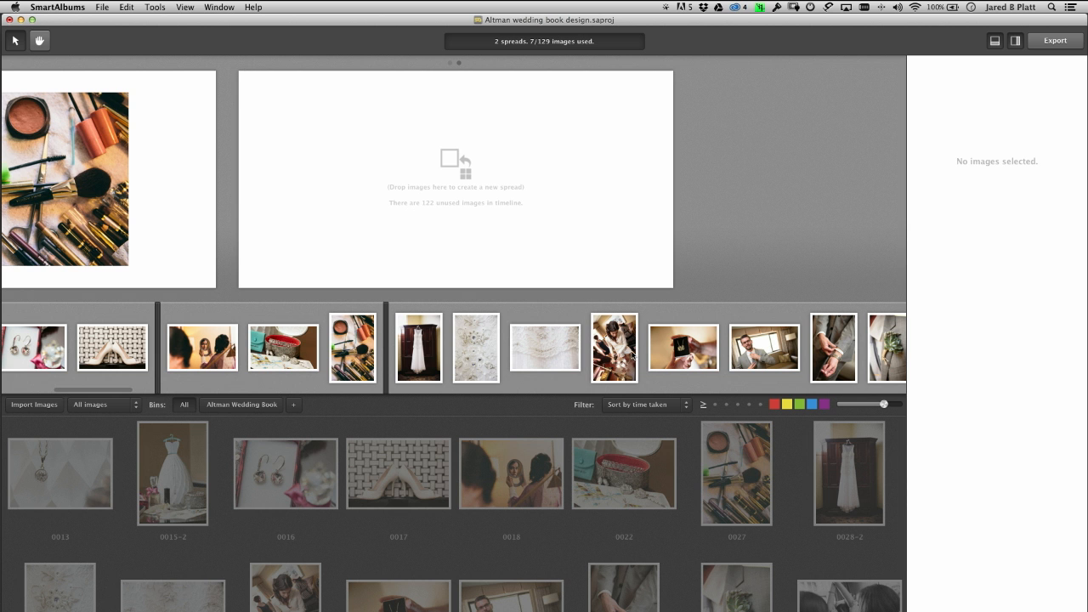
left_click(589, 350)
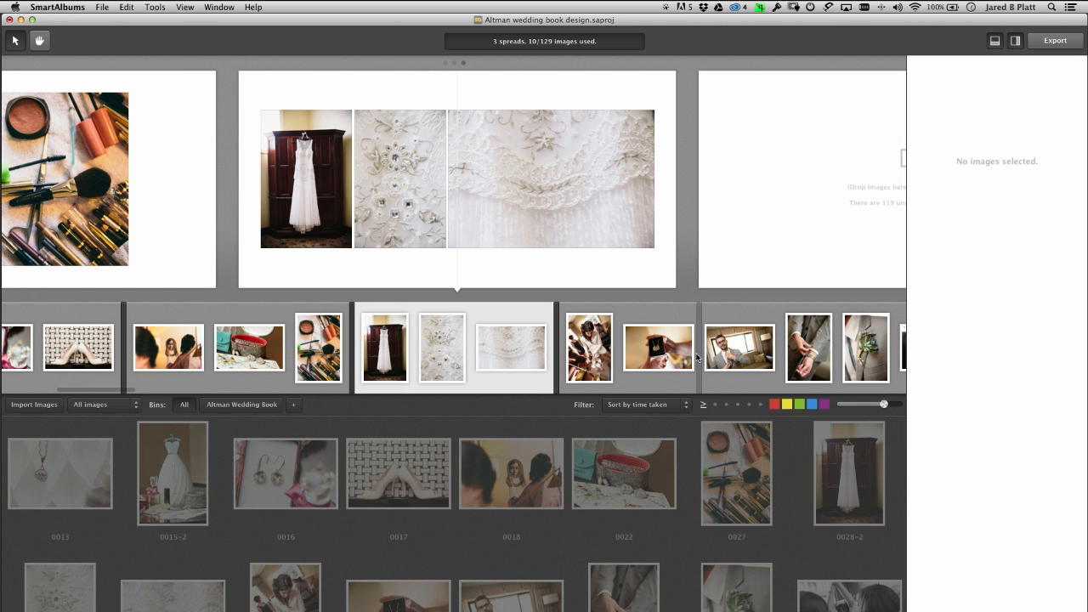
- Make three more spreads: two makeup and boxed-necklace photos, three groom preparation photos, and four black-and-white bride dressing photos
left_click(698, 358)
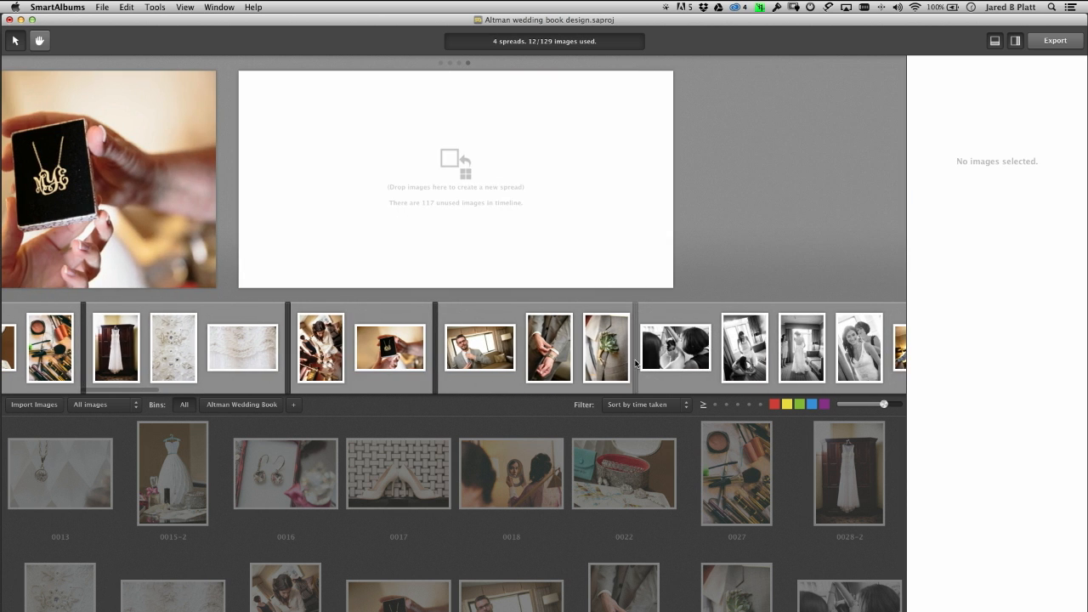
left_click(636, 364)
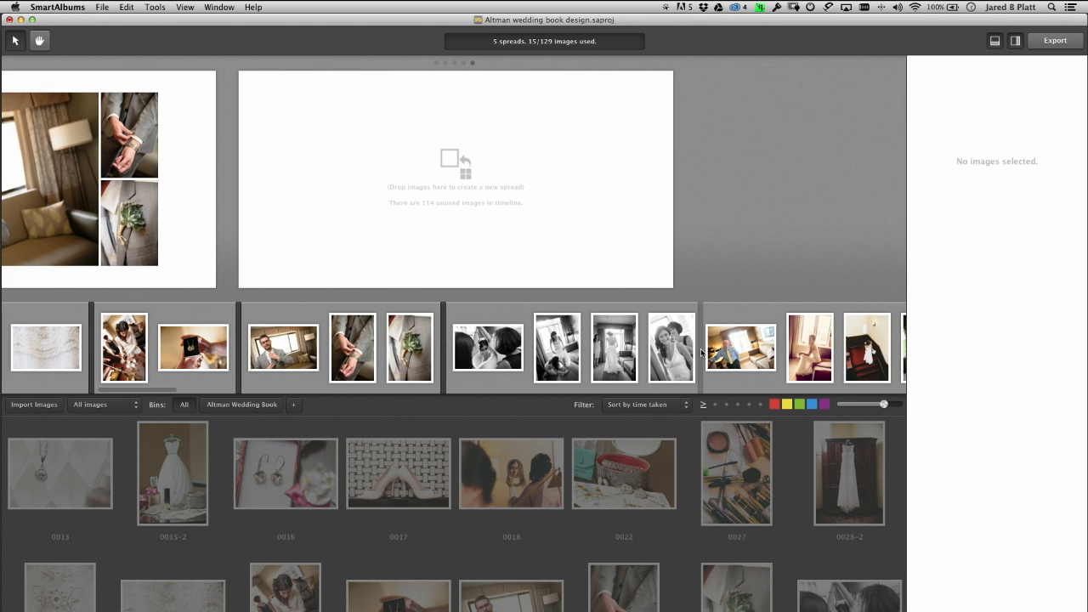
left_click(702, 353)
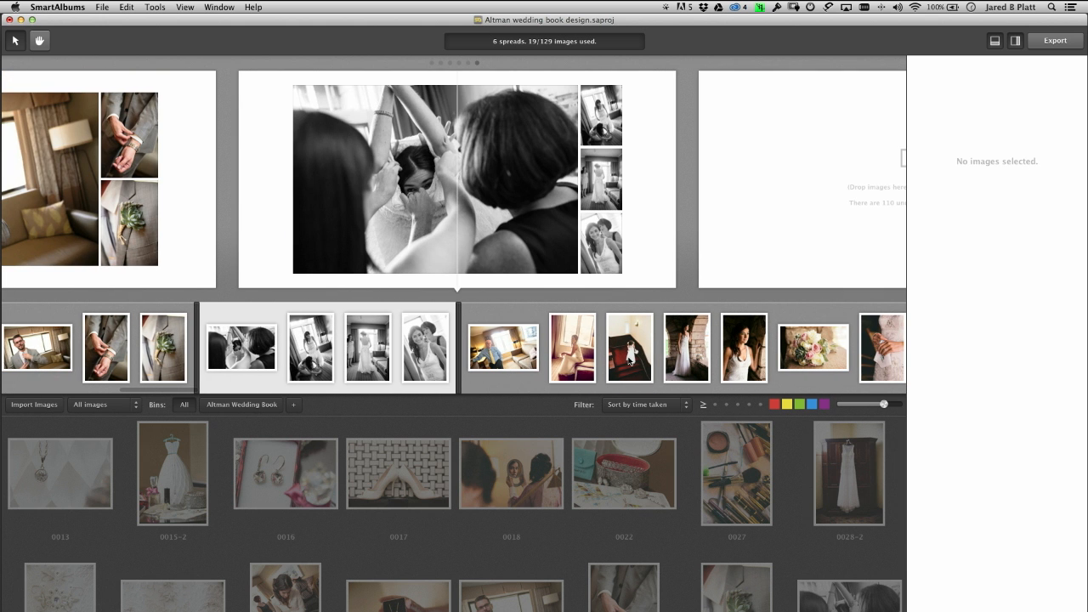
- Create a two-photo seated portrait spread, a four-photo bride and bouquet spread, and a two-photo spread ending with the bride on the phone
left_click(601, 358)
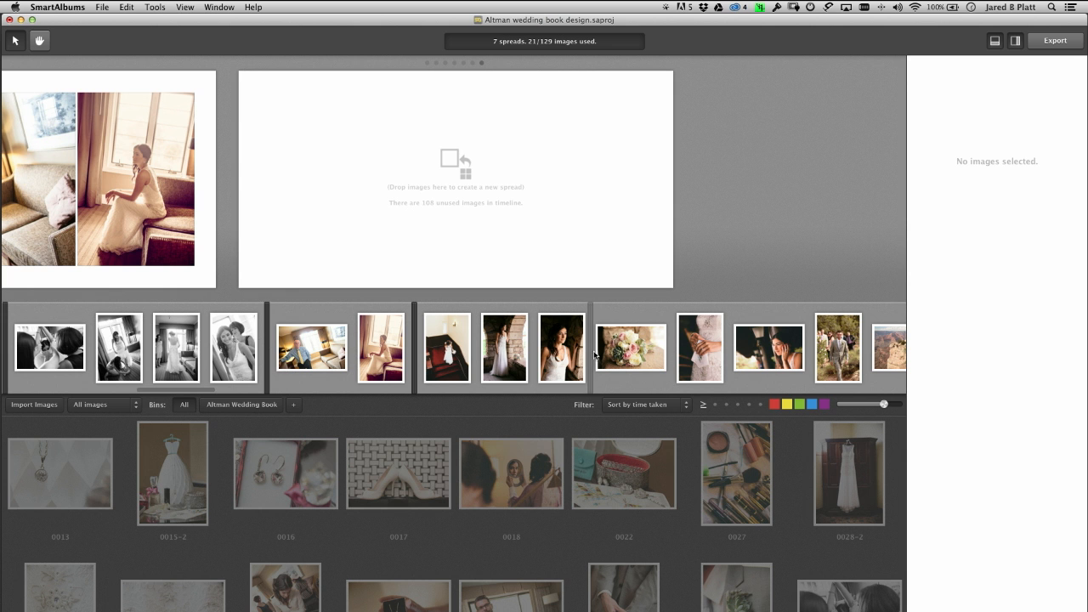
left_click(671, 353)
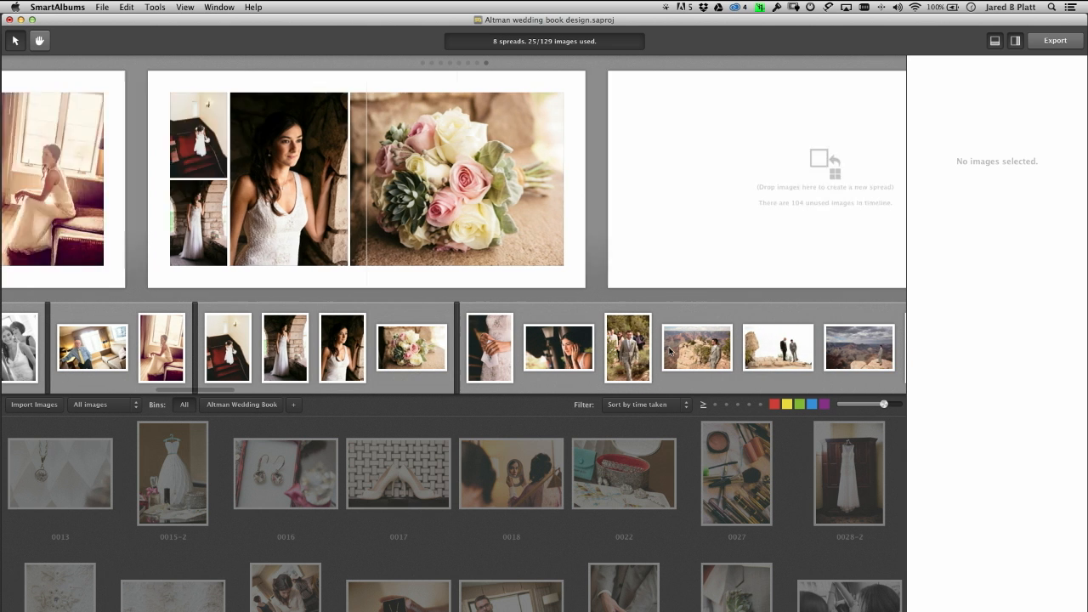
left_click(598, 359)
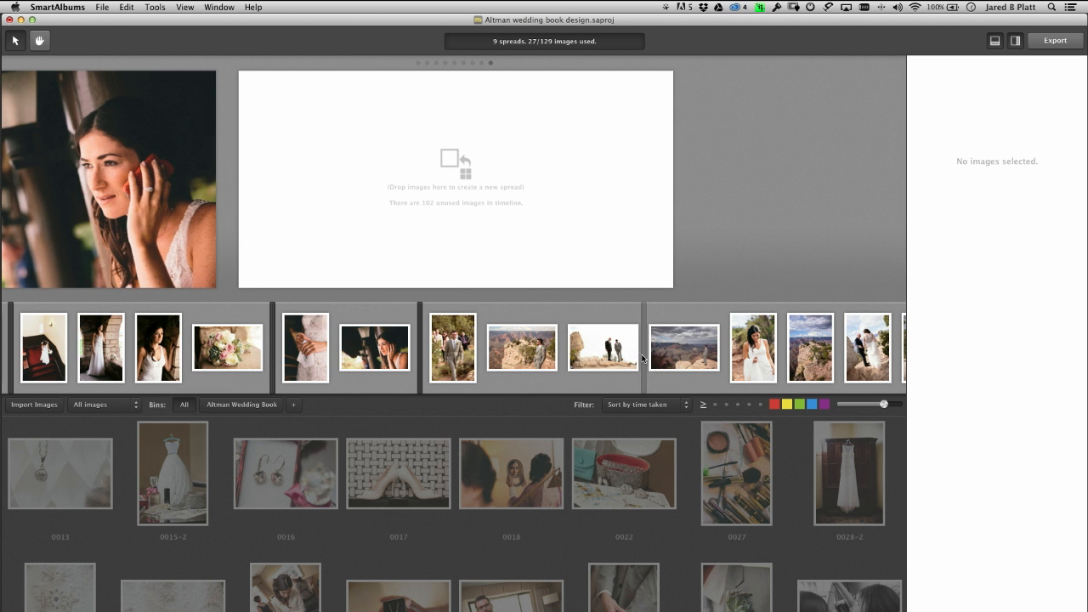
- Divide the next fifteen canyon photos into four spreads of four, five, three and three images, starting with the groom walking
left_click(724, 355)
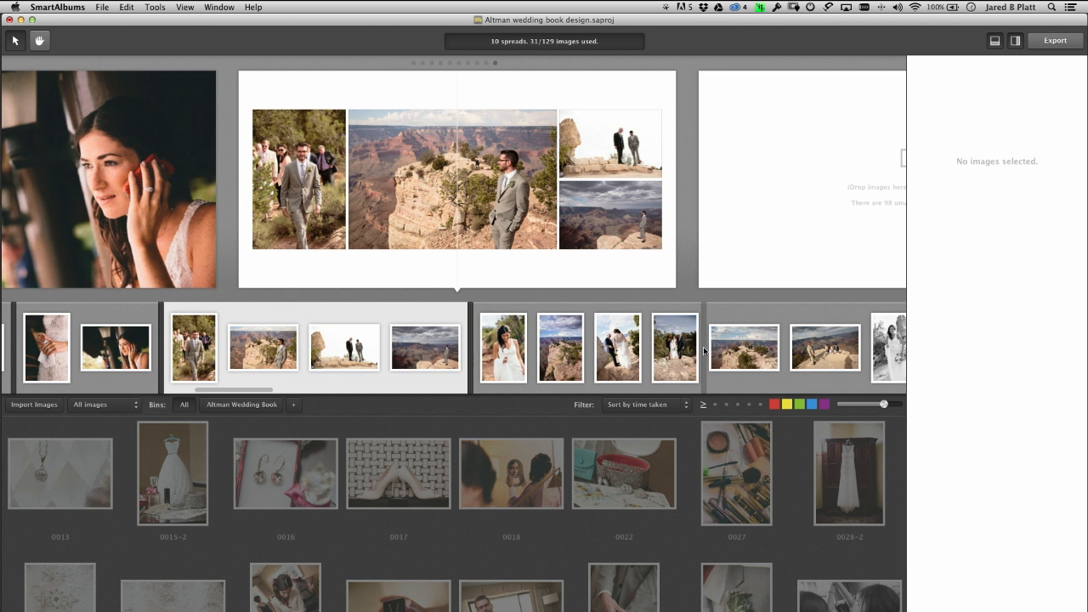
left_click(784, 351)
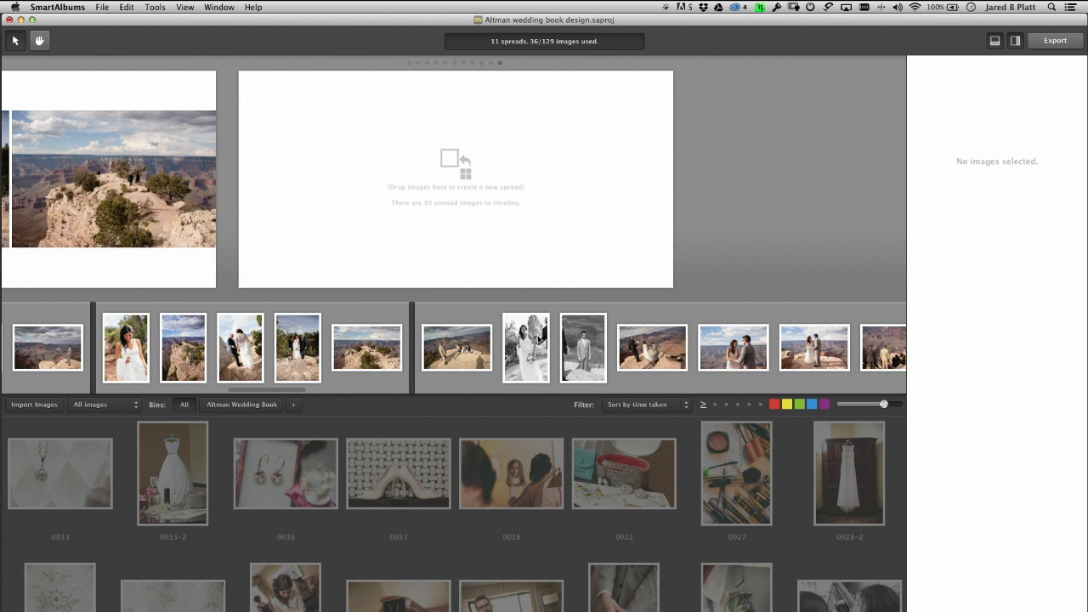
left_click(611, 350)
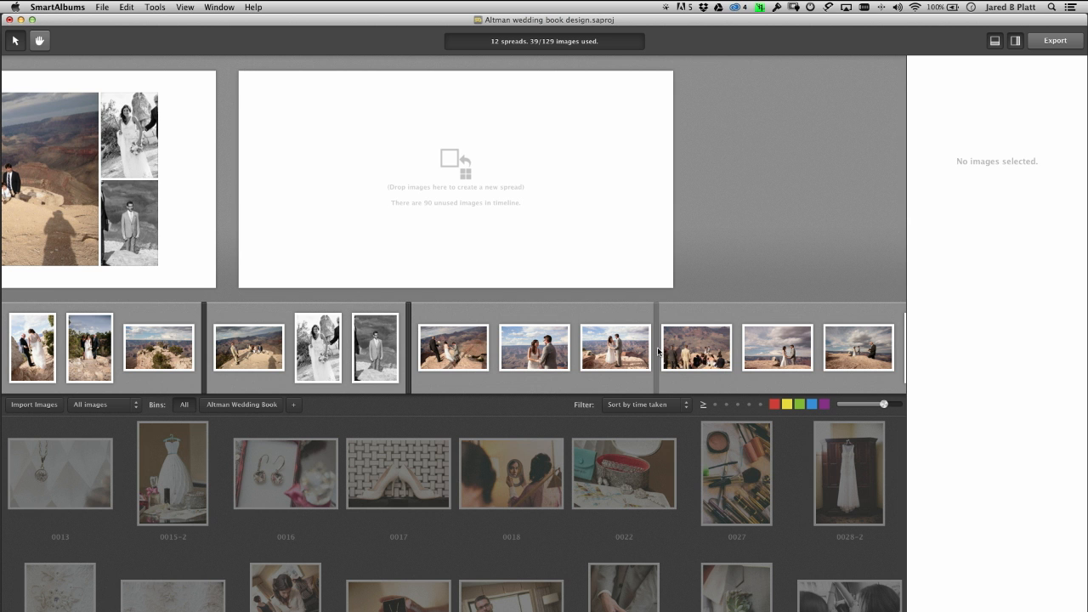
left_click(658, 353)
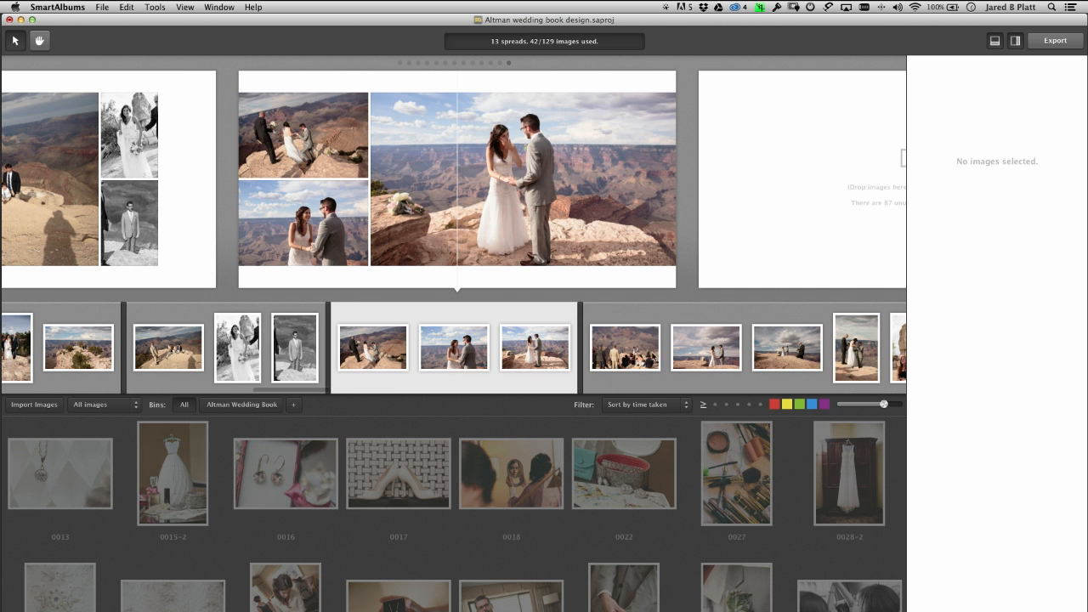
- Divide the next eight ceremony photos into four spreads of one, three, two and two images, starting with the single audience view
left_click(665, 349)
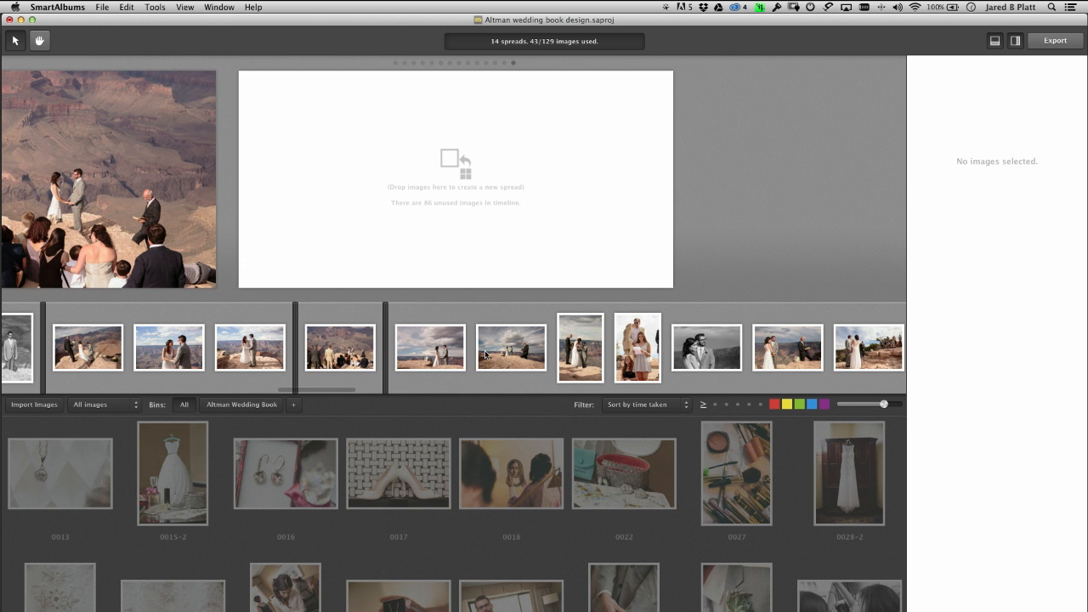
left_click(618, 355)
scroll(620, 356, "right", 5)
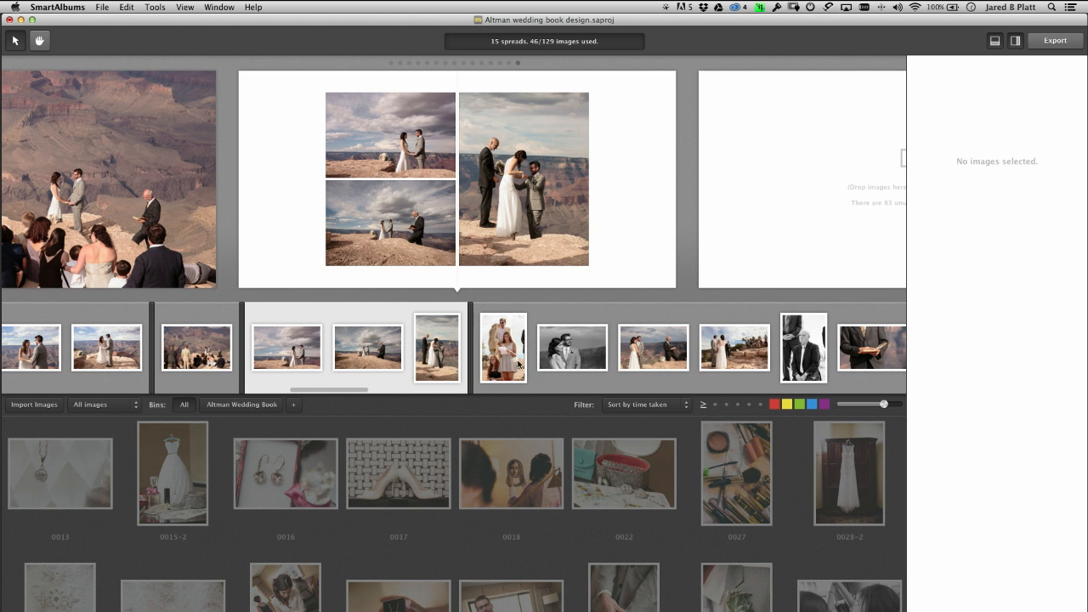
left_click(596, 341)
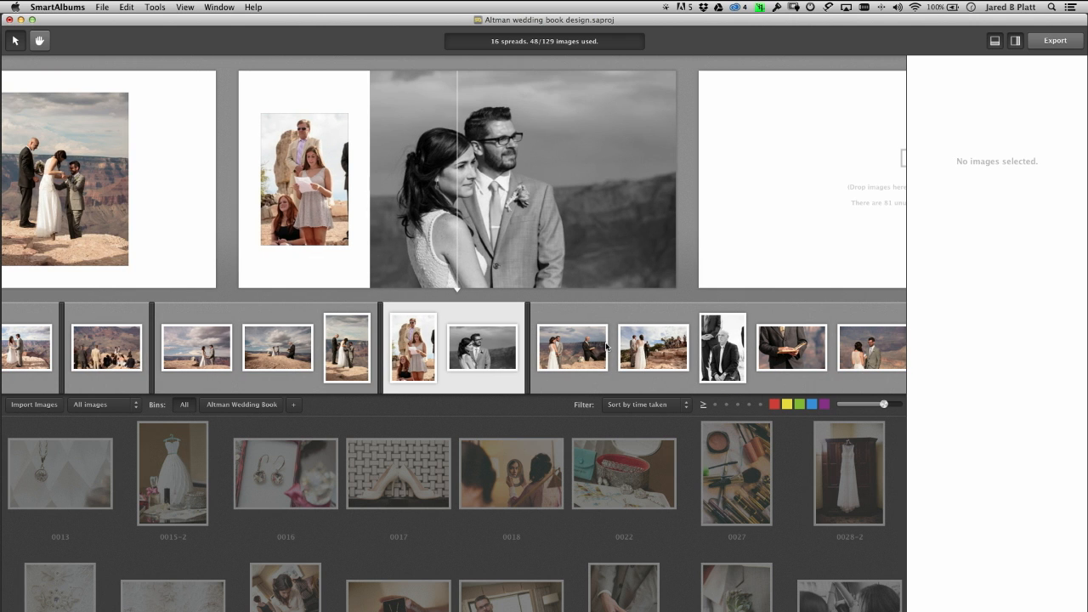
left_click(691, 344)
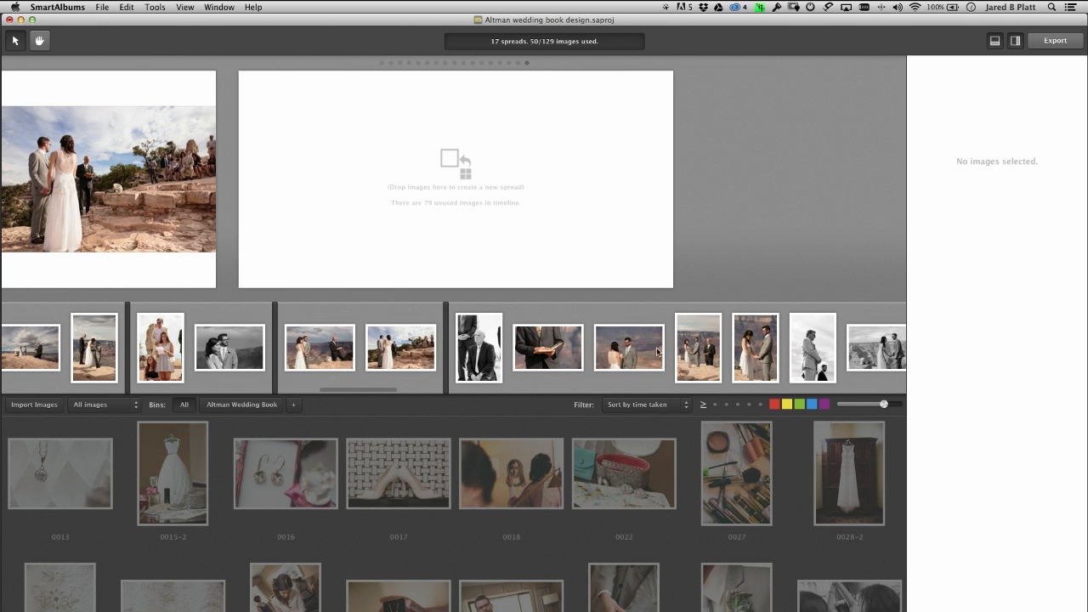
- Divide the next nine ceremony photos into spreads of three, four and two images, starting with the black-and-white seated guest
left_click(671, 352)
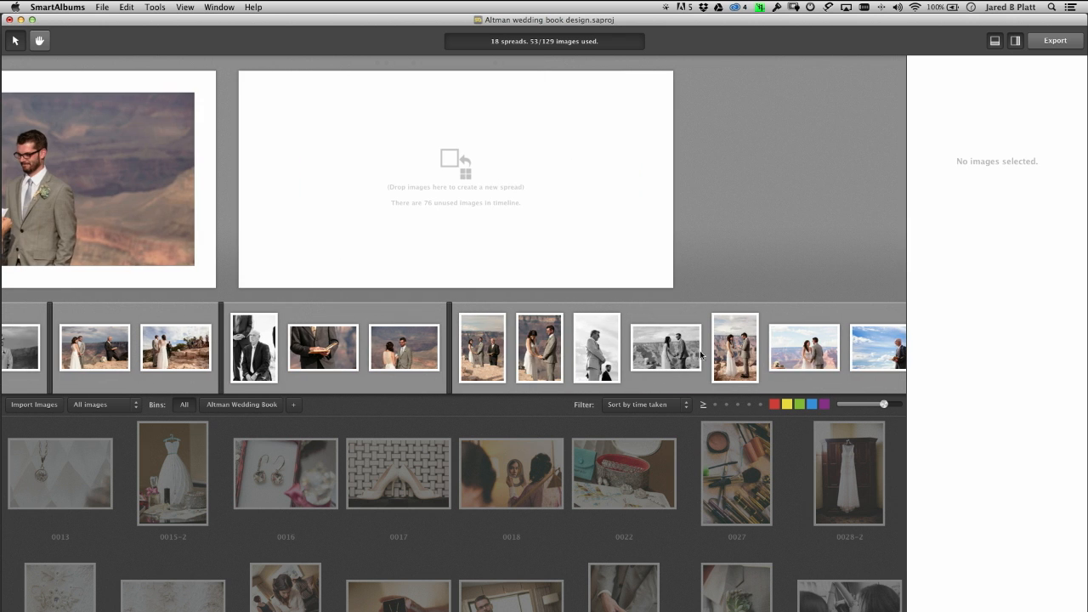
left_click(704, 355)
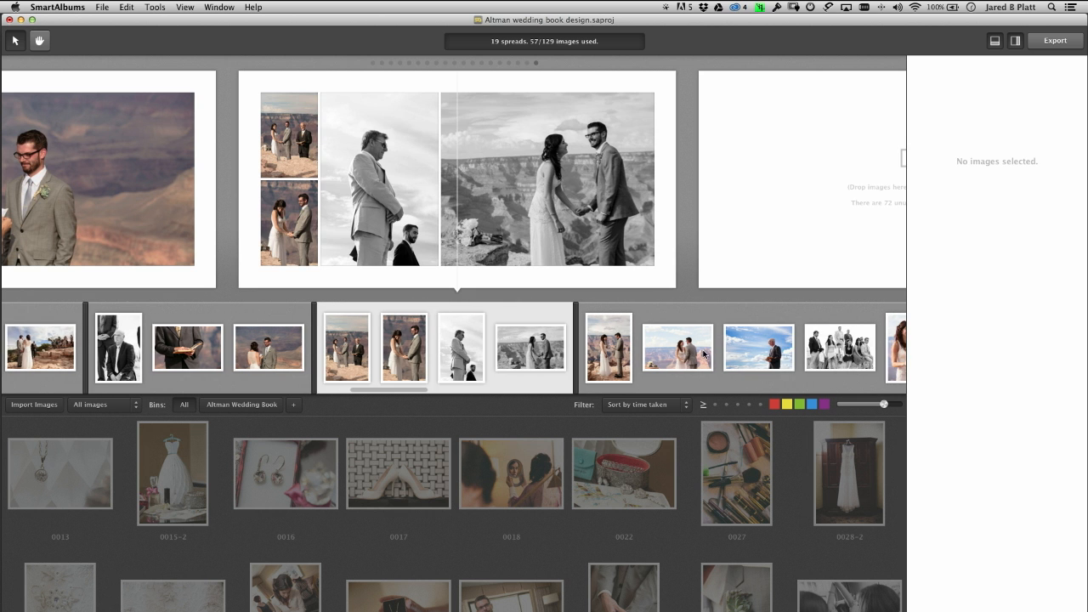
left_click(617, 355)
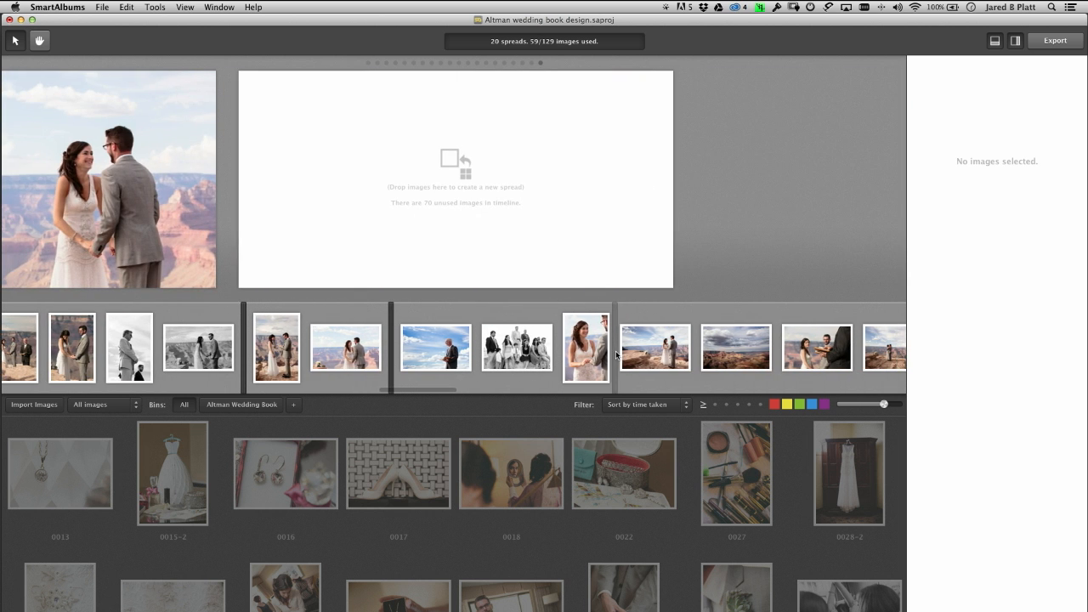
- Build a four-photo ceremony spread from the officiant against the sky through the couple at the canyon, and put the canyon landscape on its own spread
left_click(617, 355)
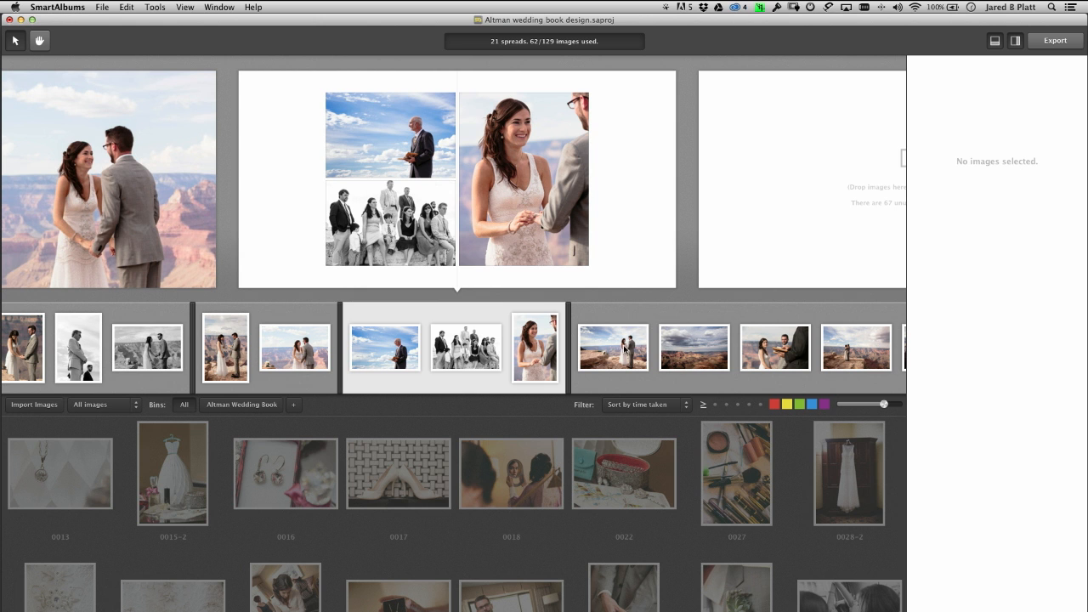
left_click_drag(610, 346, 557, 348)
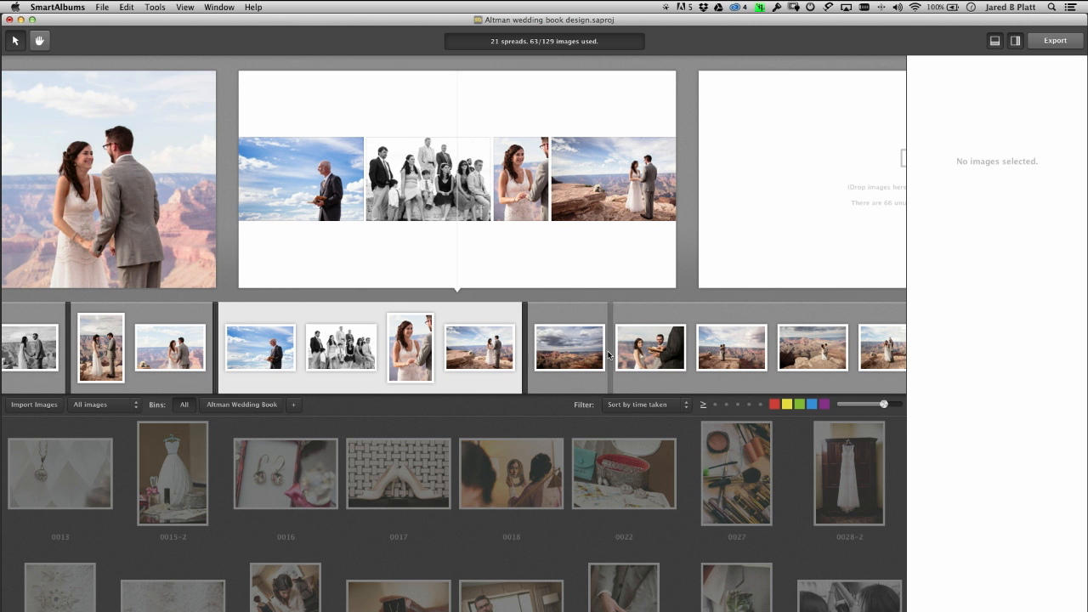
left_click(609, 354)
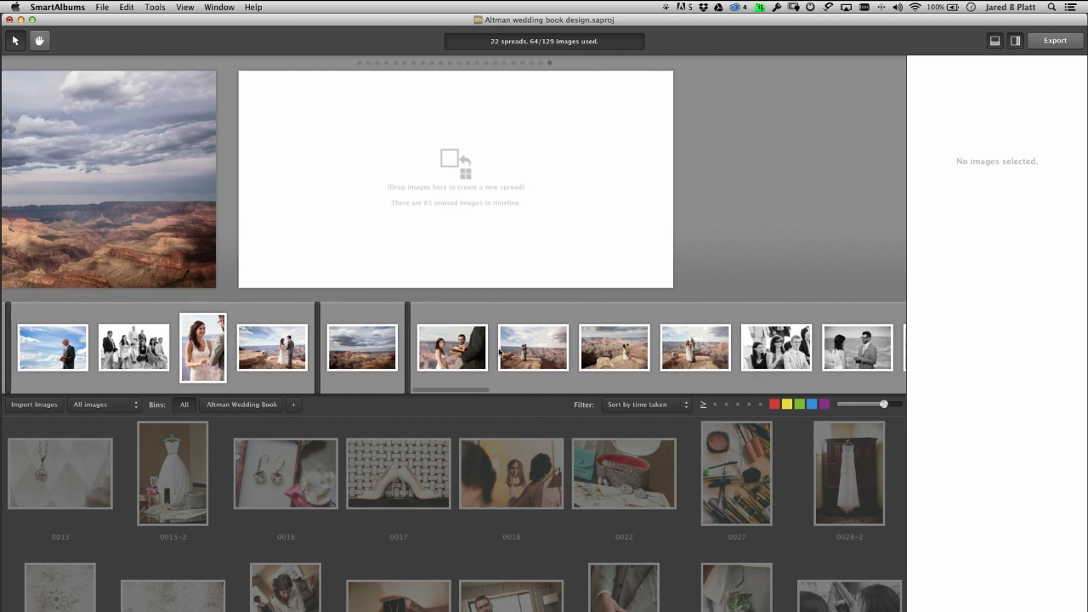
- Divide the next eleven photos into spreads of four, three, one and three images, from the officiant's reading to the black-and-white guest greetings
left_click(721, 355)
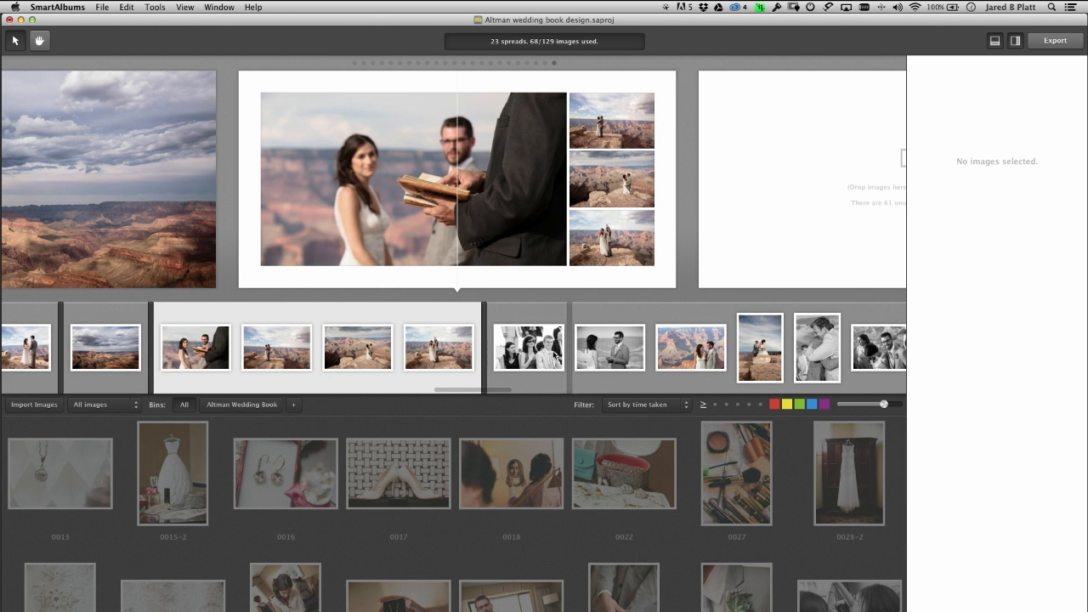
left_click(729, 352)
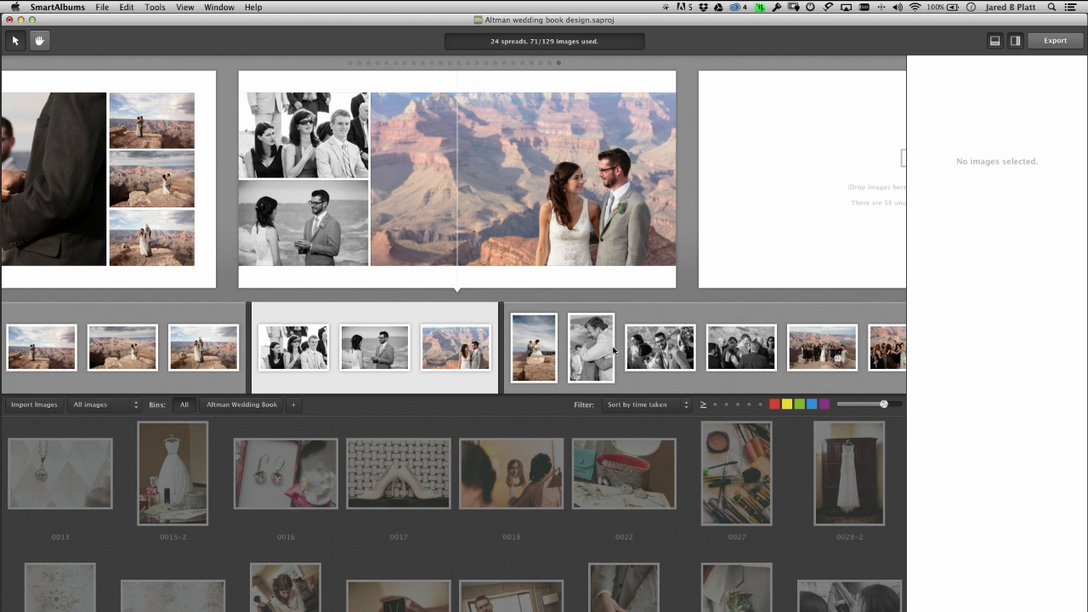
left_click(572, 350)
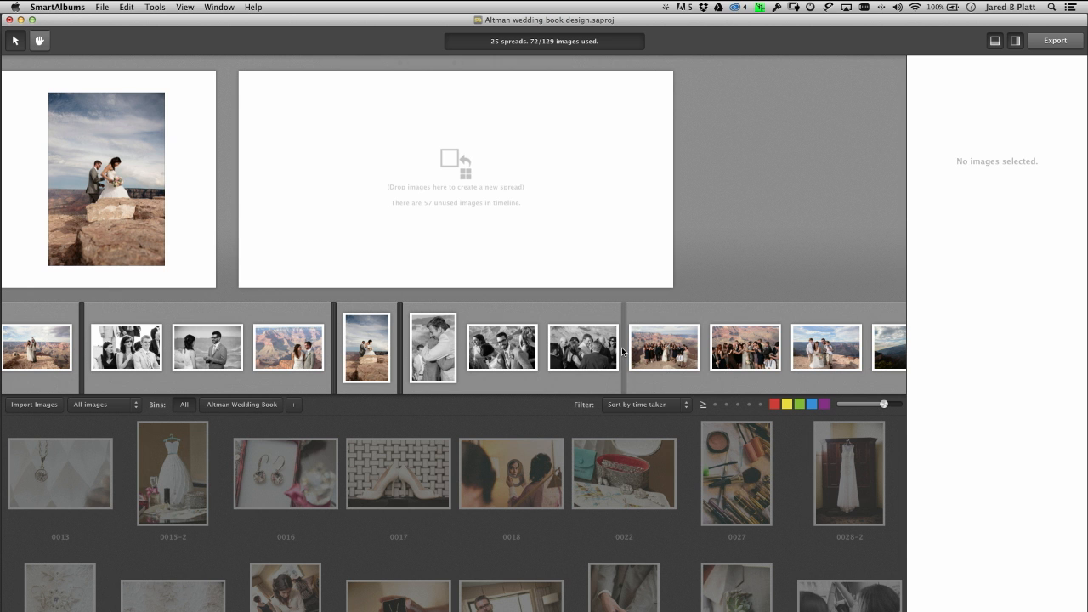
left_click(622, 351)
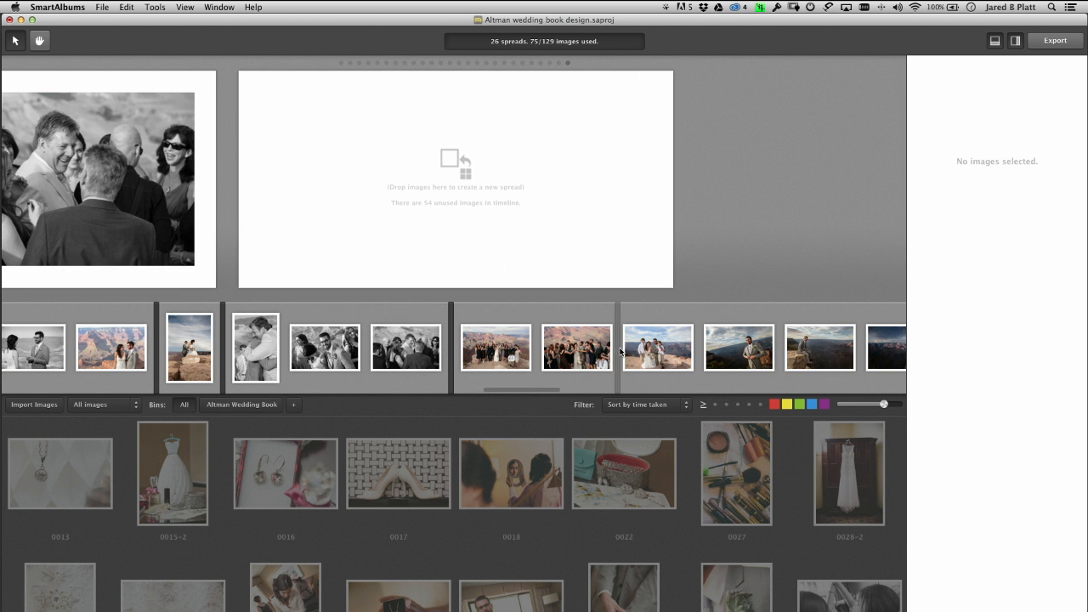
- Combine the two large group photos and the couple's portrait with two boys into one three-photo spread
left_click(616, 351)
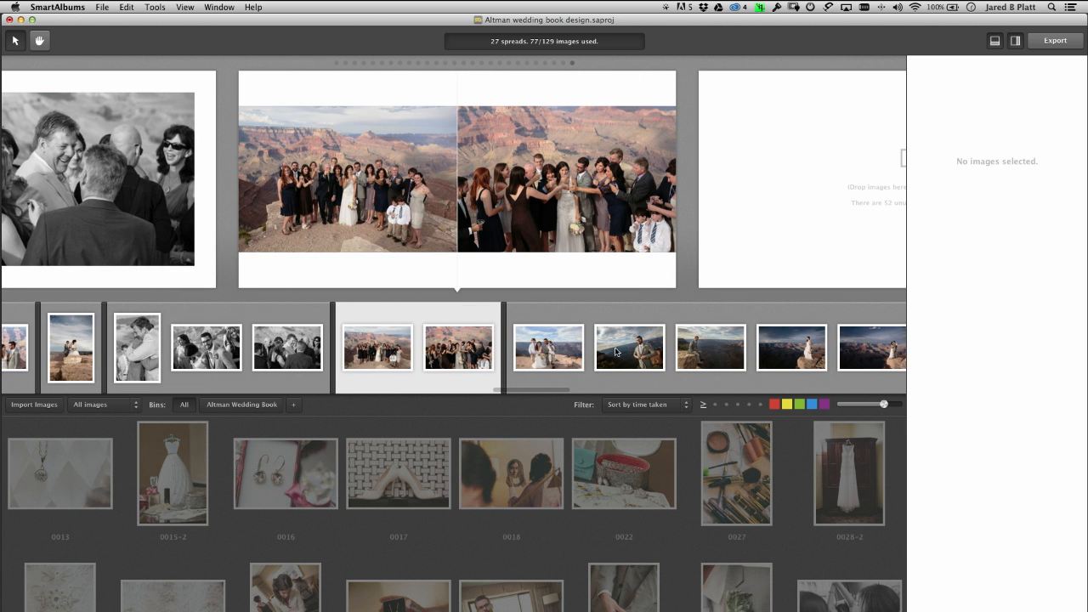
left_click(594, 352)
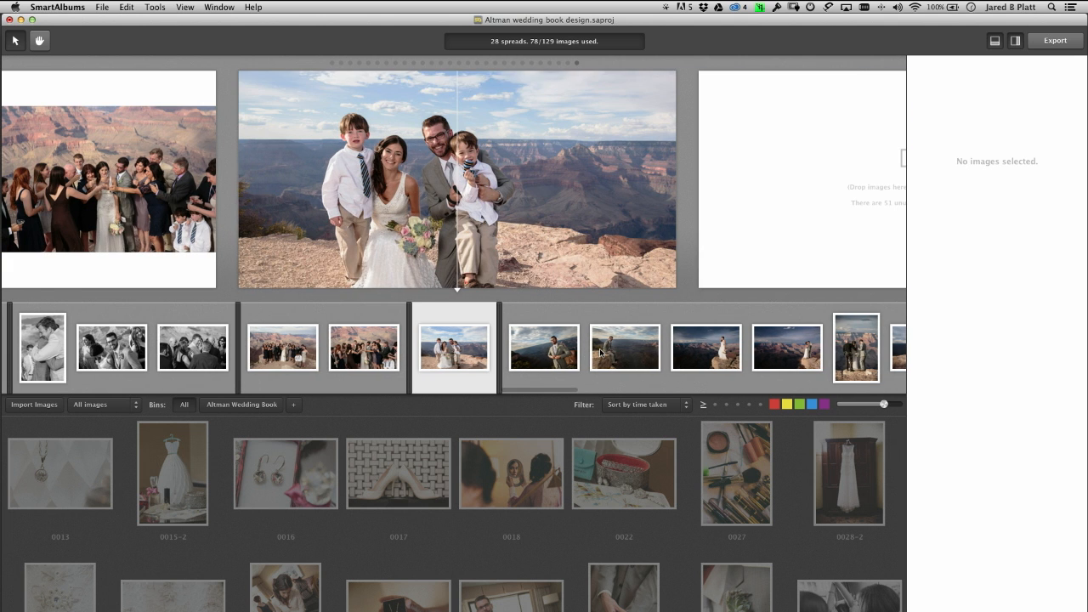
left_click_drag(446, 359, 404, 360)
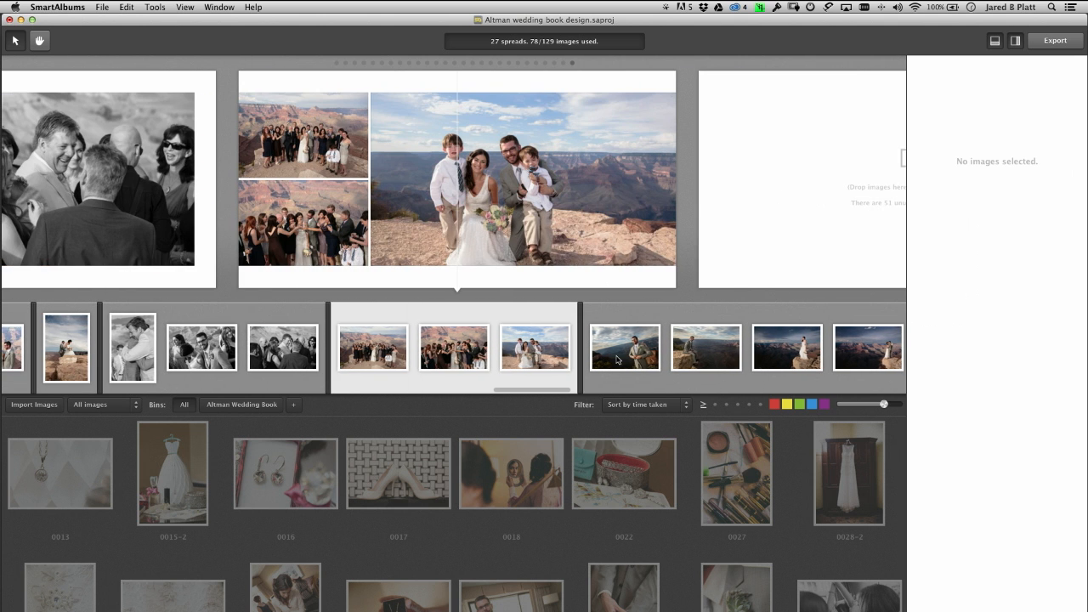
- Make a two-photo spread of the groom's canyon portraits and a single-photo spread of the bride standing on the rock
left_click(646, 360)
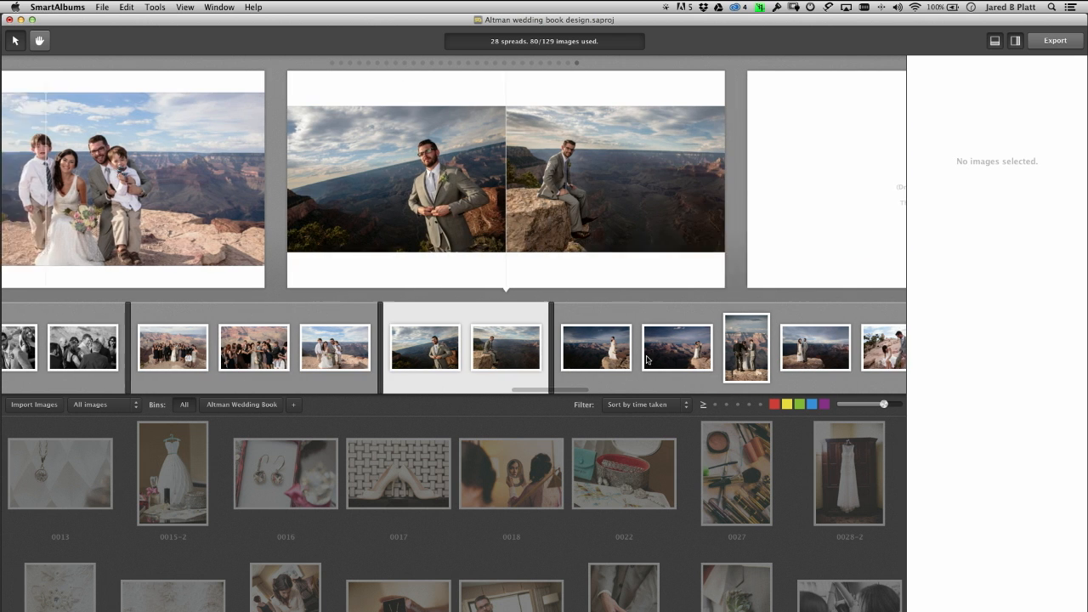
left_click(597, 357)
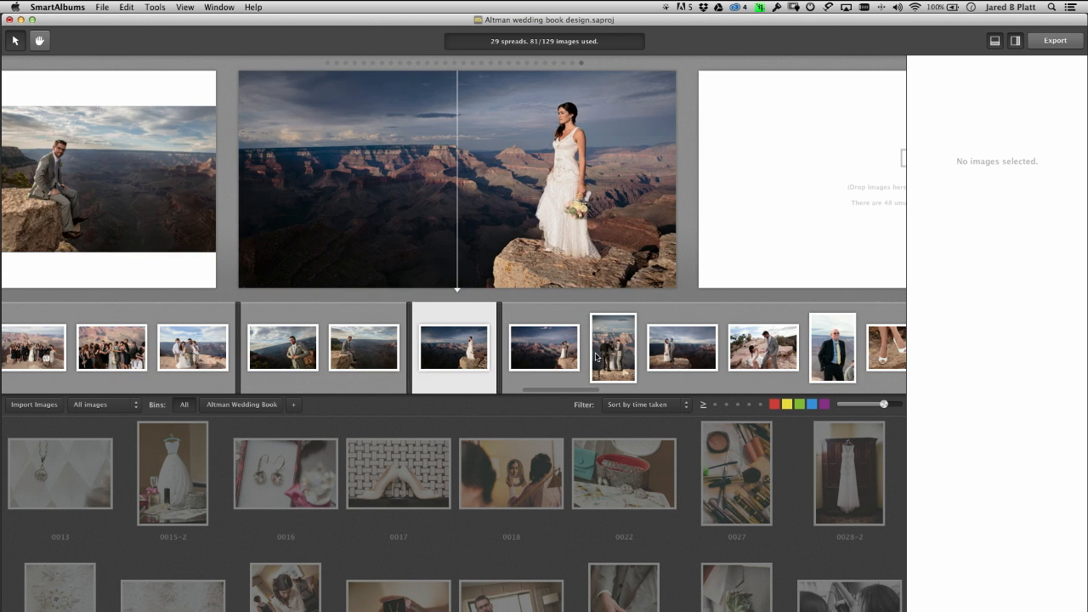
scroll(595, 357, "right", 1)
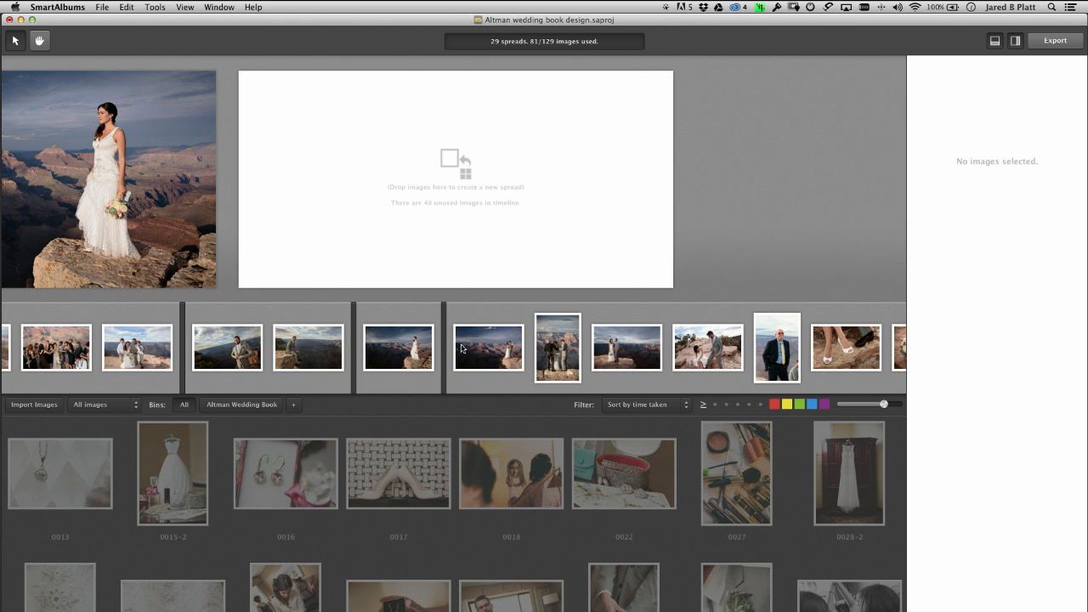
scroll(566, 348, "right", 4)
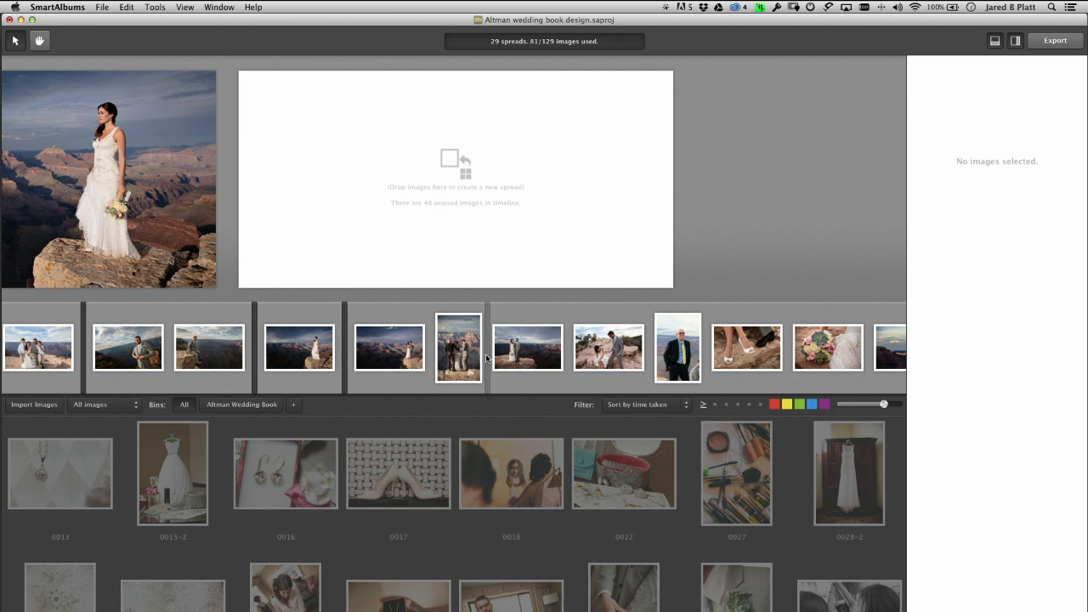
- Make a two-photo spread of the couple kissing and the couple with the officiant, and a single-photo spread of the couple above the canyon
left_click(486, 354)
scroll(538, 357, "right", 3)
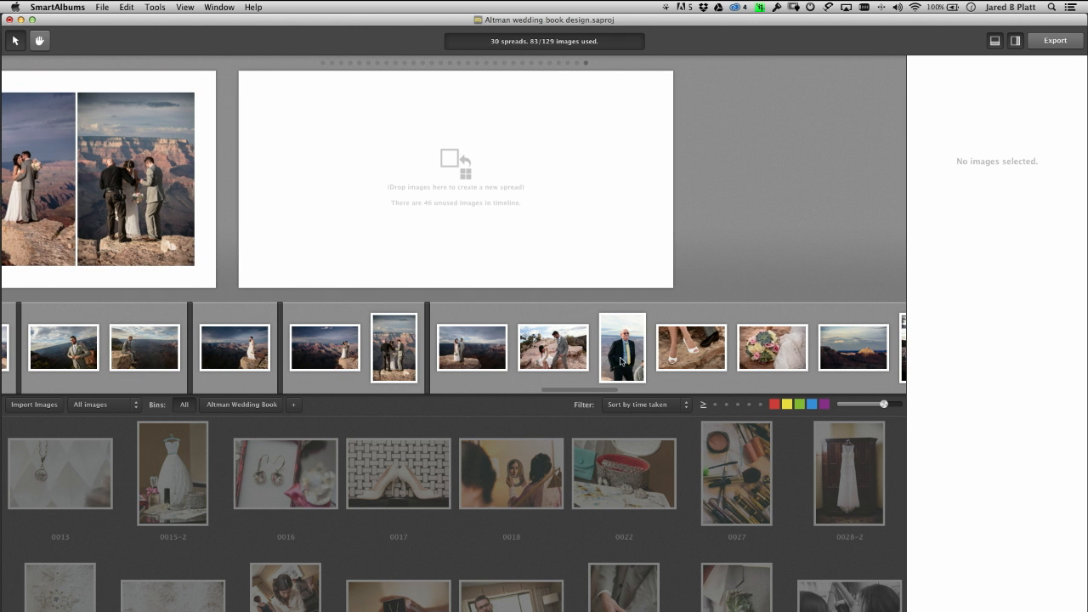
left_click(511, 360)
scroll(510, 360, "right", 3)
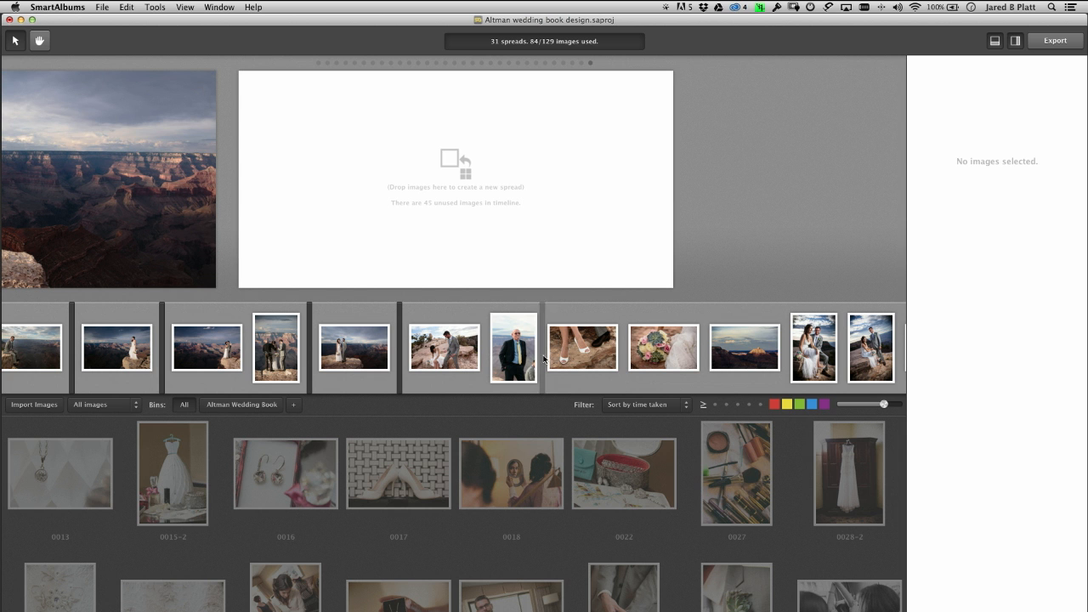
- Divide the next thirteen photos into spreads of four, one, three, two, one and two images, from the couple on the rocks to the tunnel of arms
left_click(704, 352)
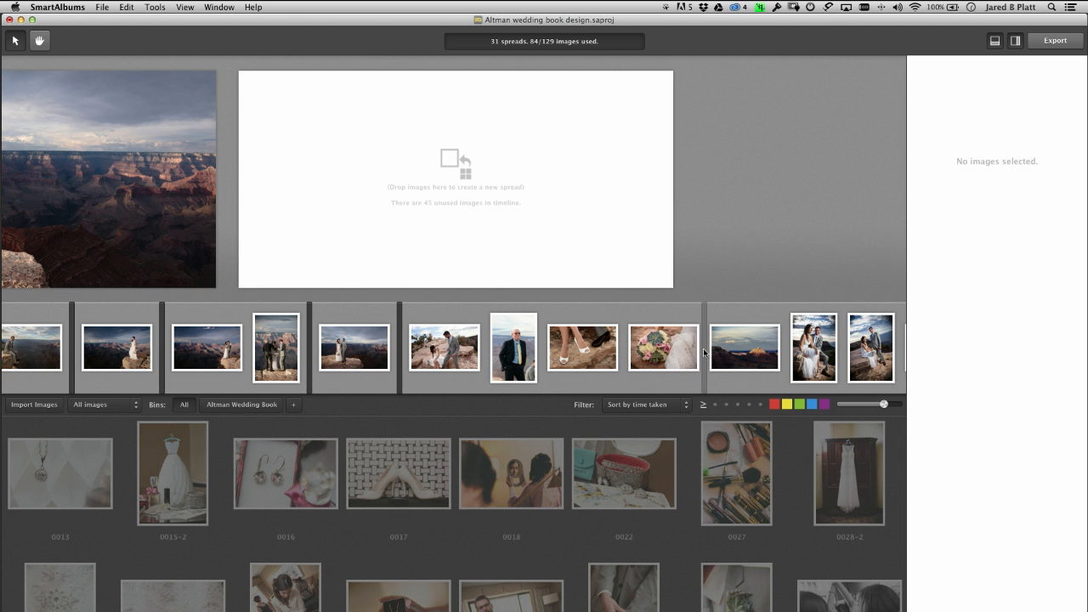
left_click(705, 353)
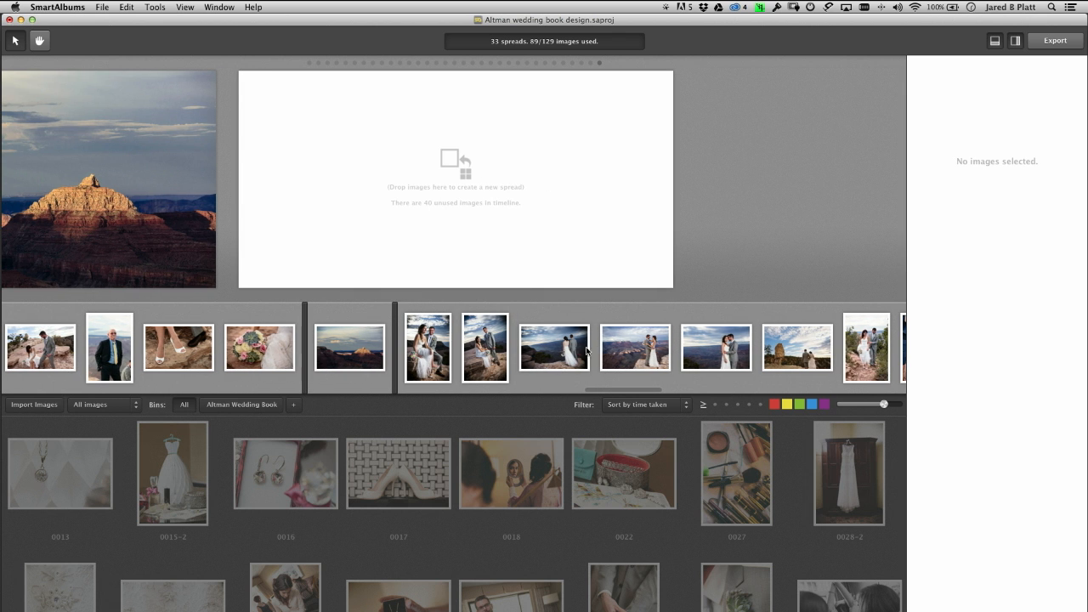
left_click(594, 350)
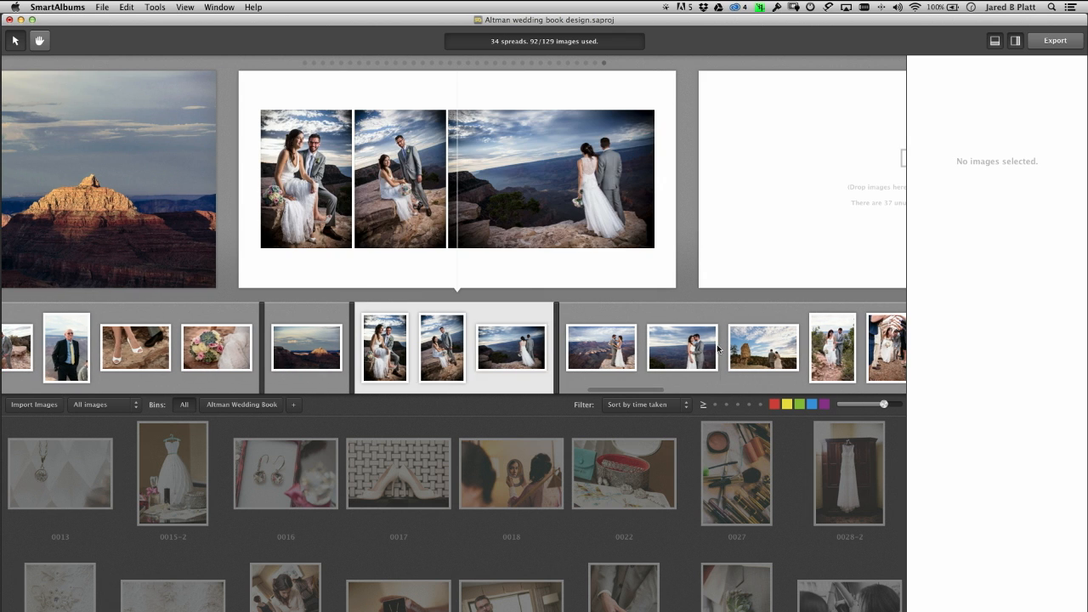
left_click(719, 351)
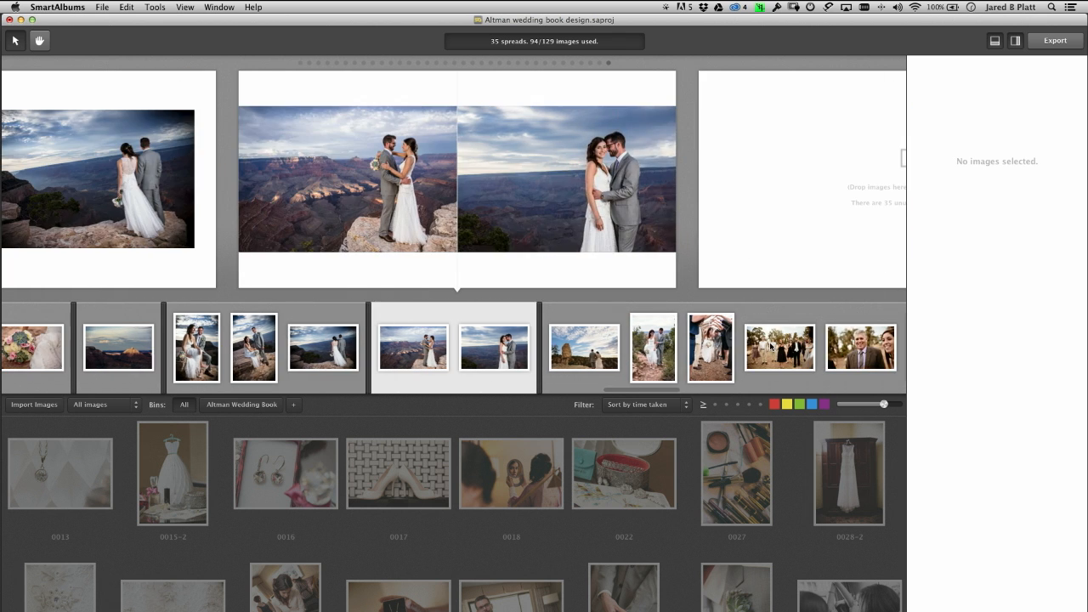
left_click(625, 355)
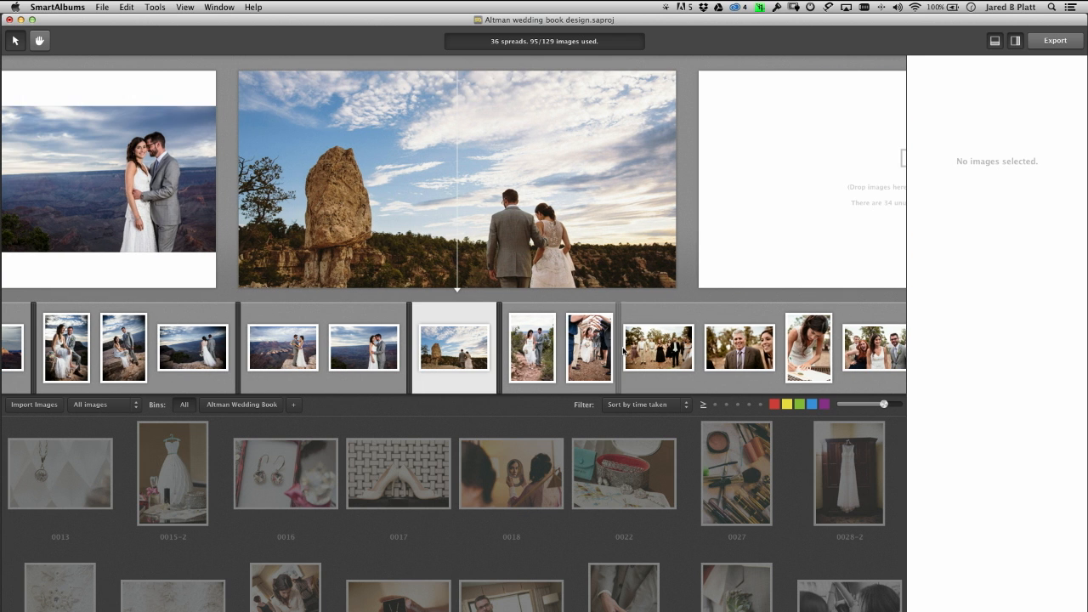
left_click(644, 350)
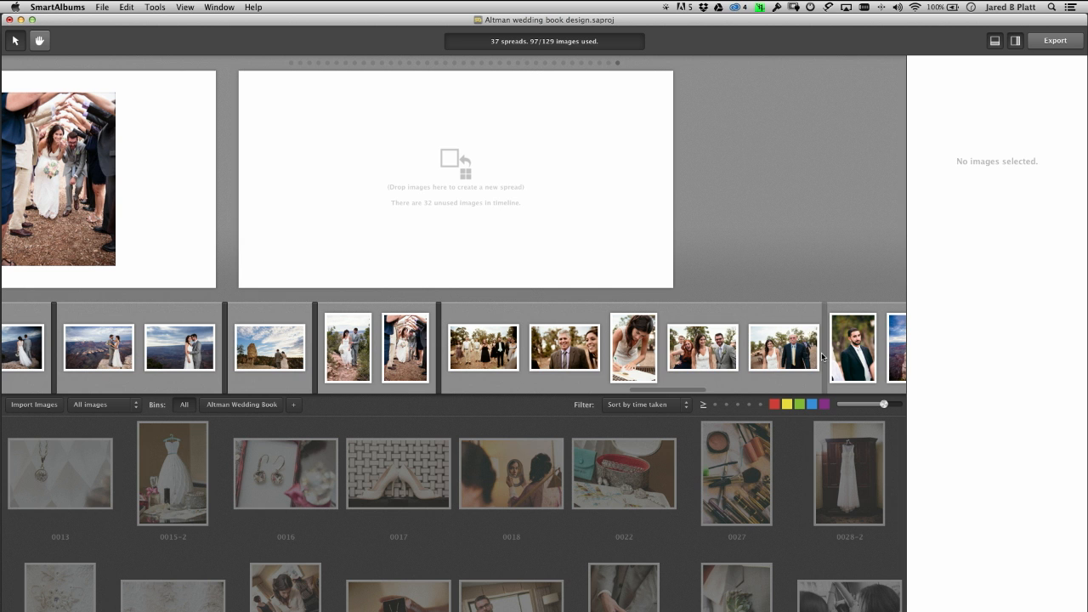
- Build a five-photo spread of the guests and the bride signing, and add the portrait of the bearded man to it
left_click(822, 355)
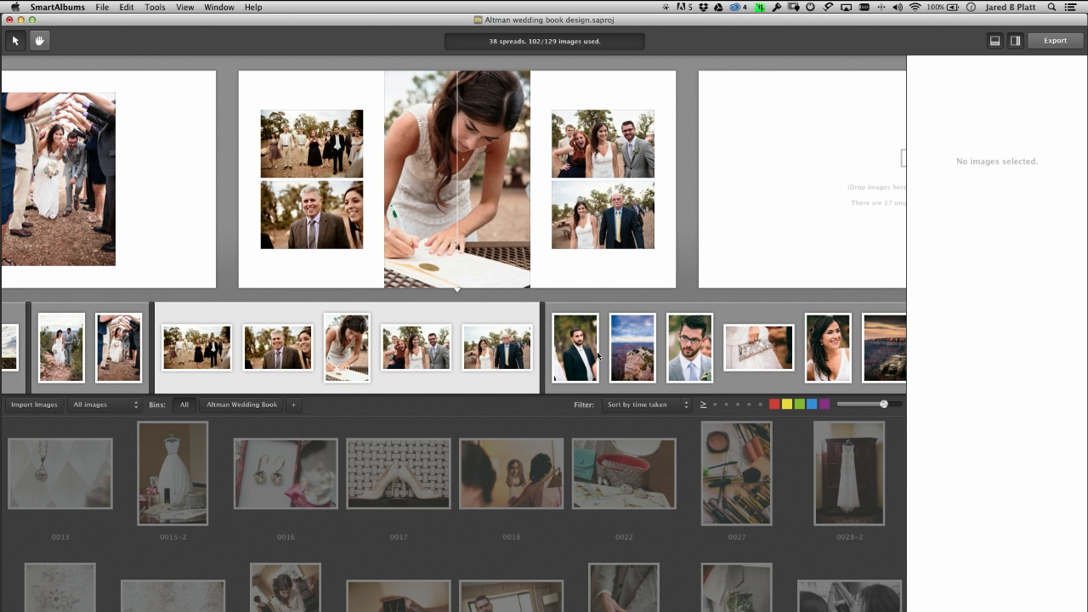
left_click_drag(580, 353, 529, 353)
scroll(624, 340, "right", 3)
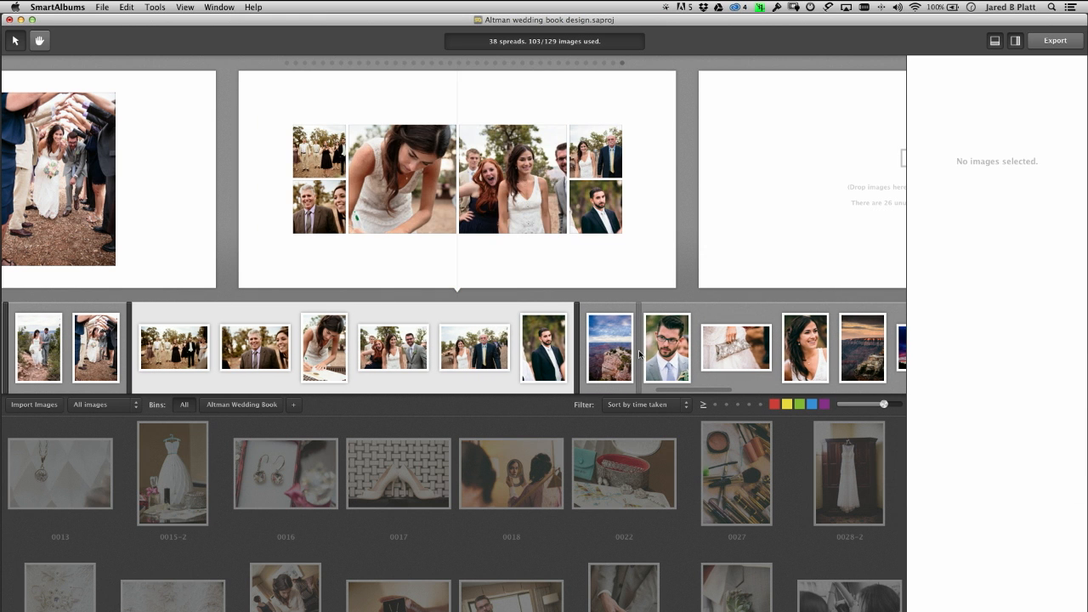
- Build a three-photo landscape spread of two canyon views and the red sunset, and a three-photo spread of the groom, silver clutch and bride
left_click(639, 353)
left_click(689, 355)
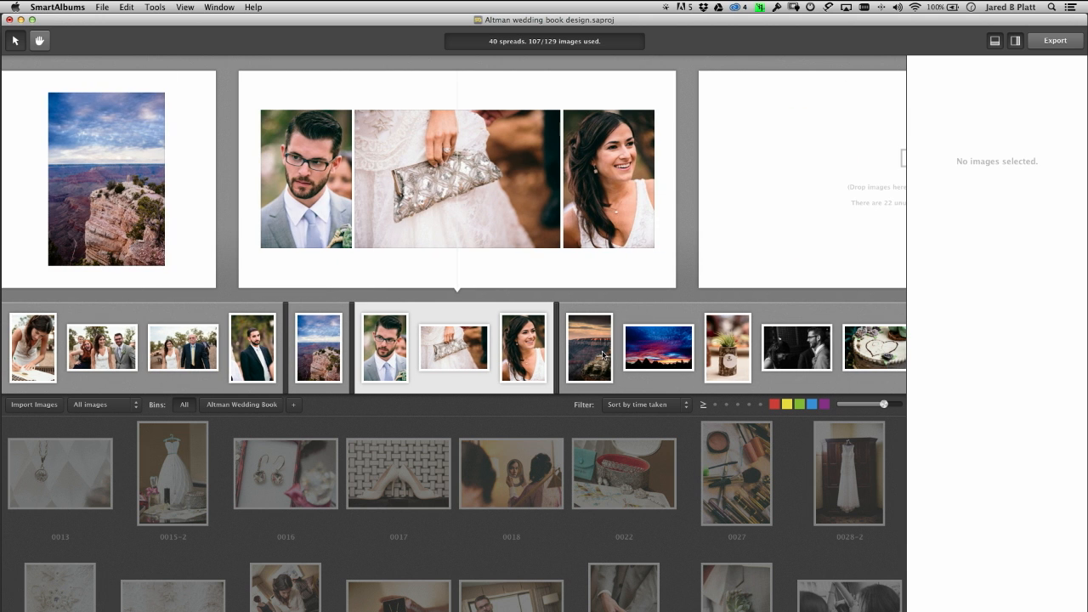
left_click_drag(598, 356, 346, 355)
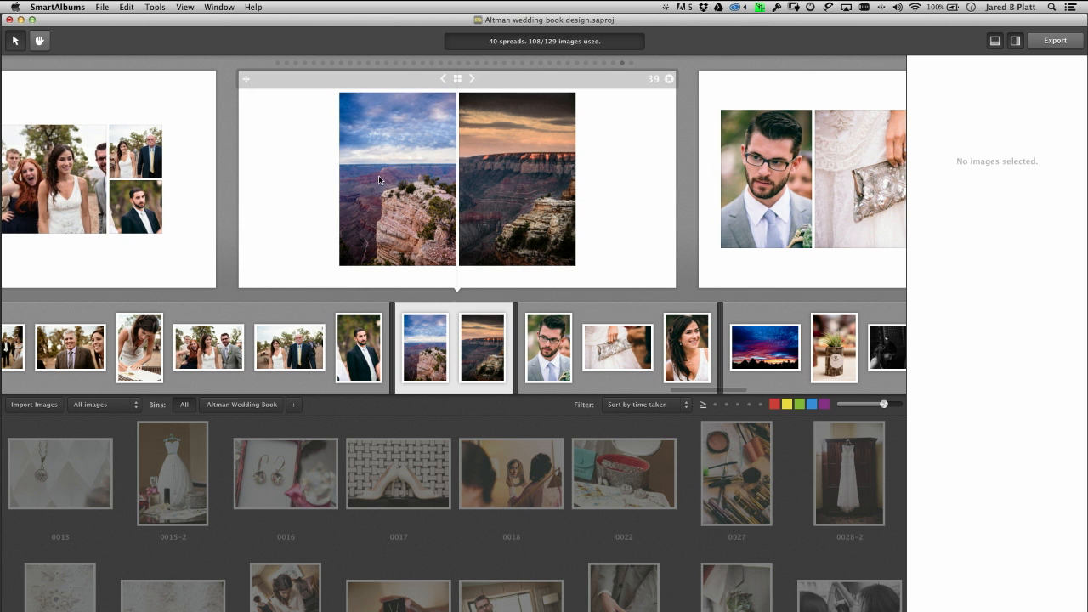
left_click_drag(787, 357, 511, 353)
- Add the dark black-and-white photo of the couple to the spread with the groom, silver clutch and bride
left_click(586, 353)
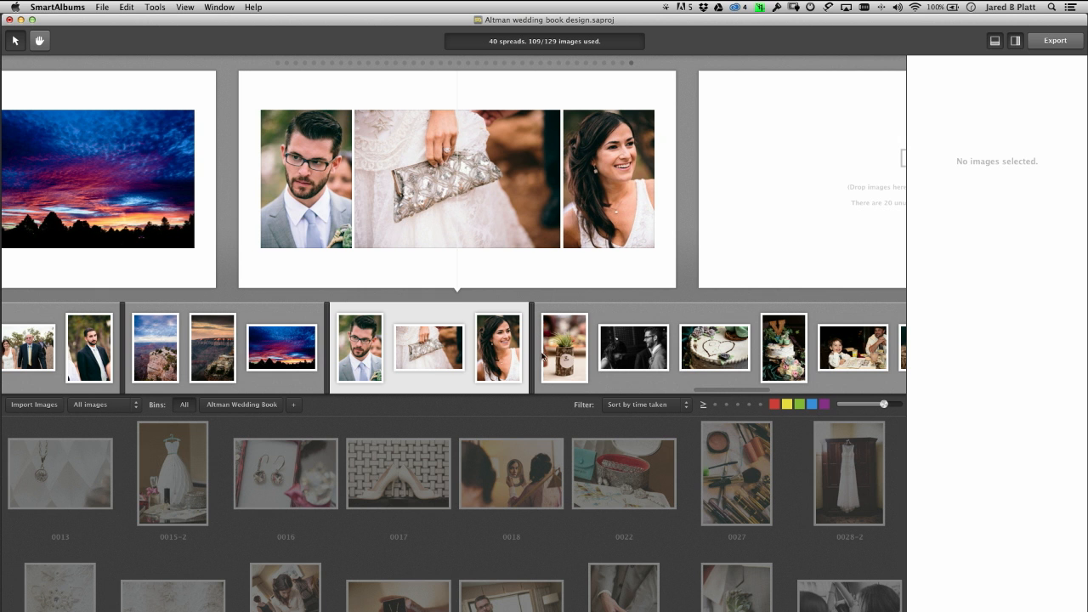
left_click(683, 353)
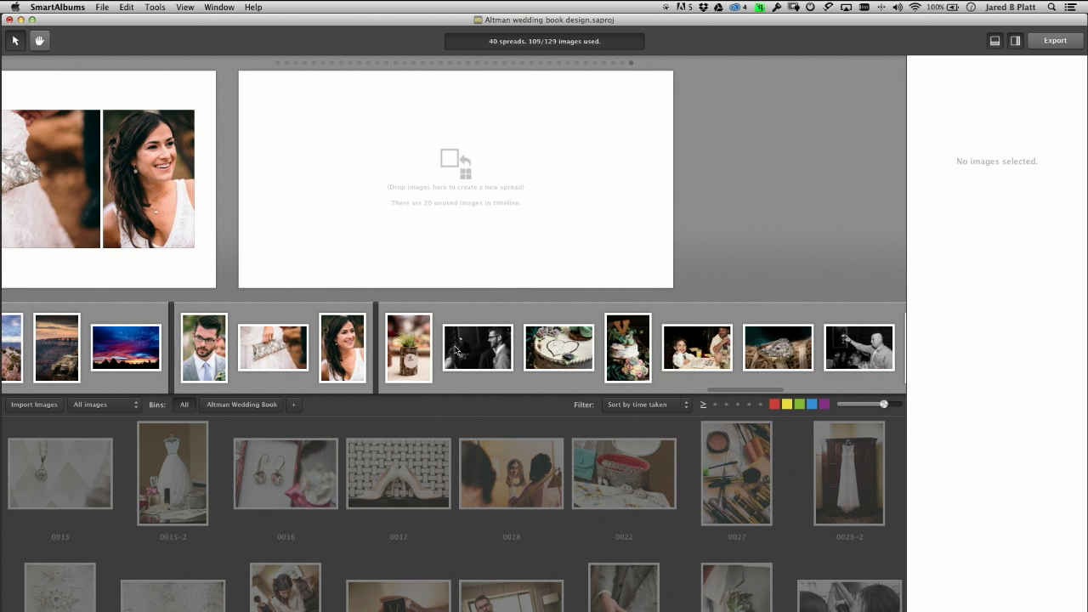
left_click_drag(481, 348, 398, 349)
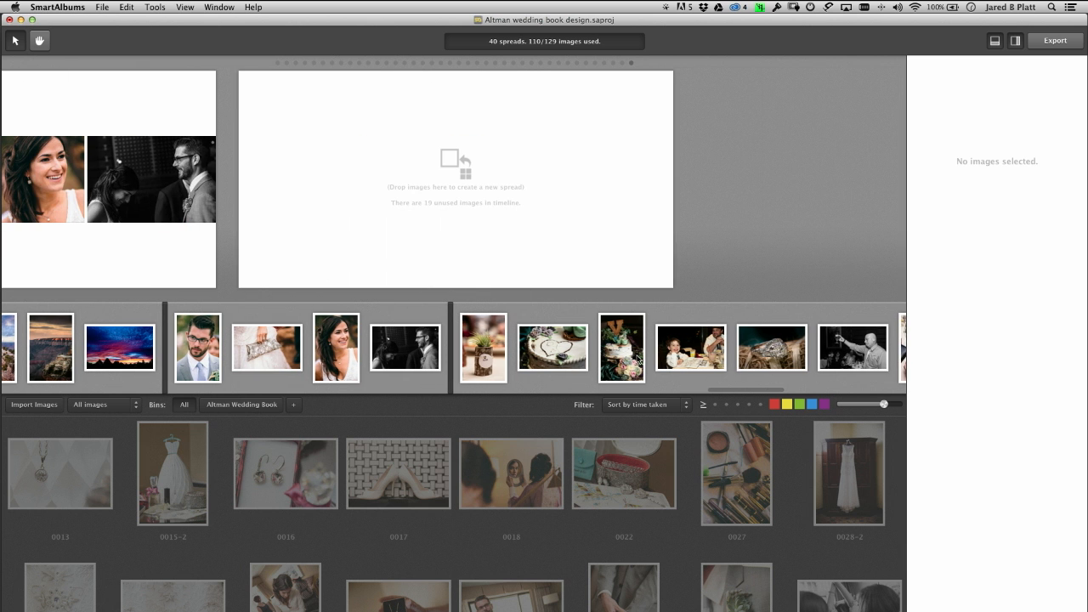
- Divide the next seven photos into spreads of three, three and one images, from the potted plant to the hands holding the wooden Y
left_click(649, 356)
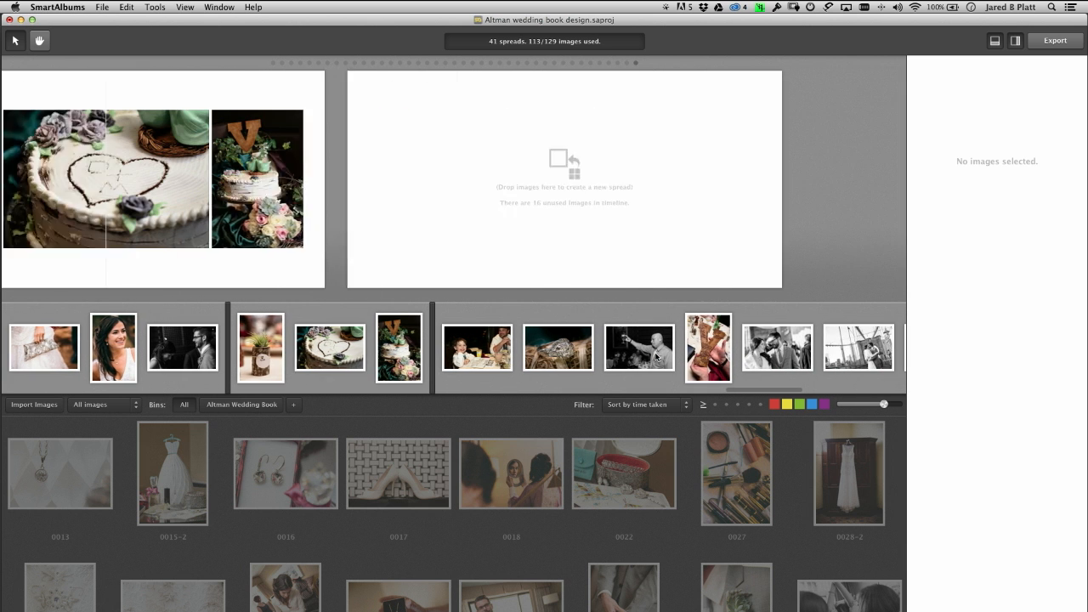
left_click(669, 355)
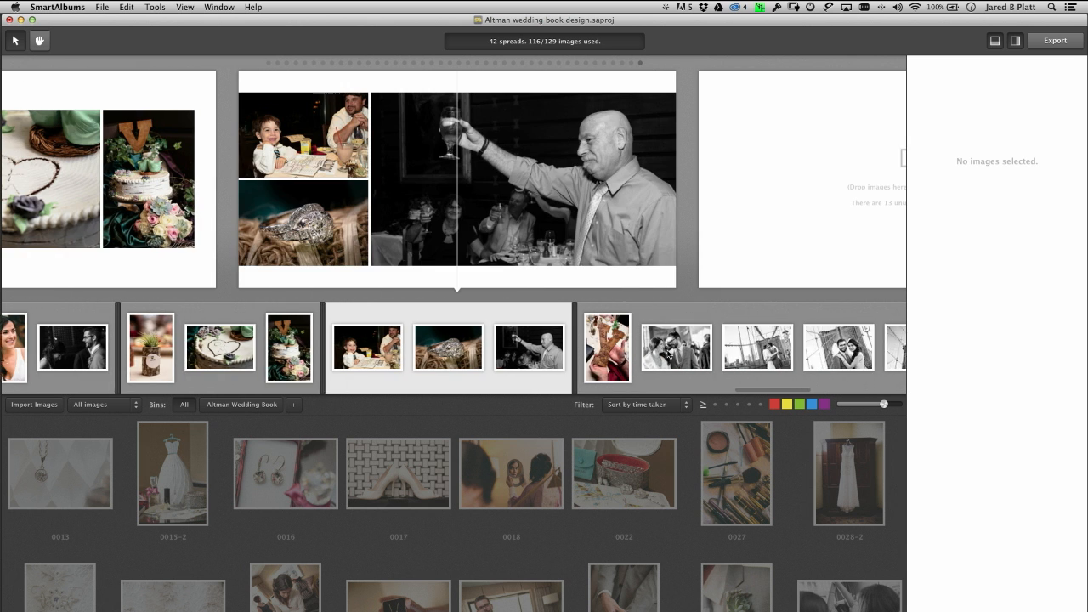
left_click(572, 353)
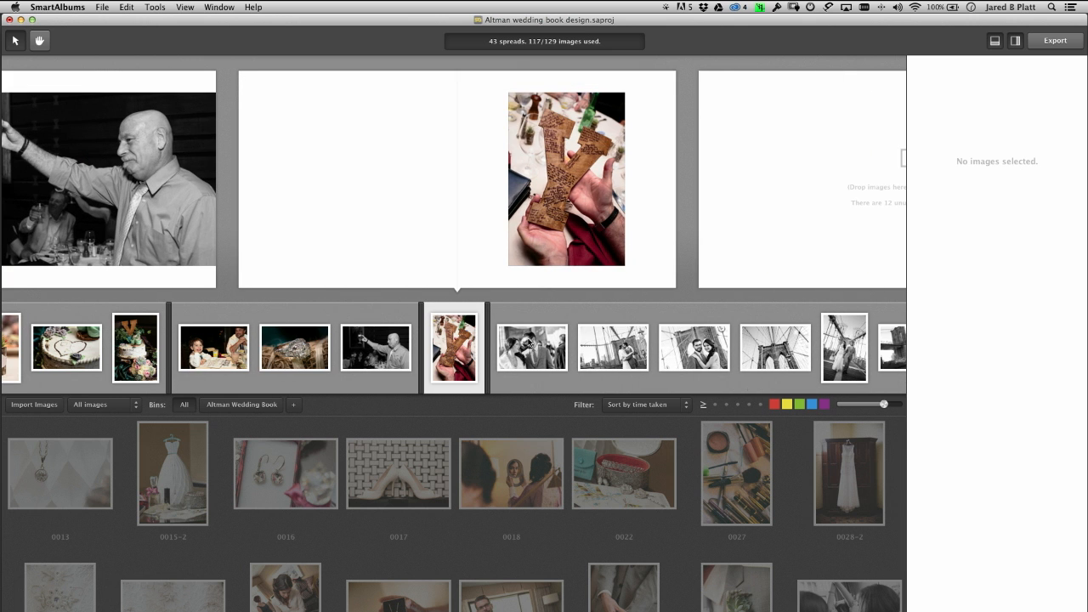
- Move the black-and-white bridge tower photo ahead of the other bridge pictures and give it its own spread
scroll(508, 343, "right", 4)
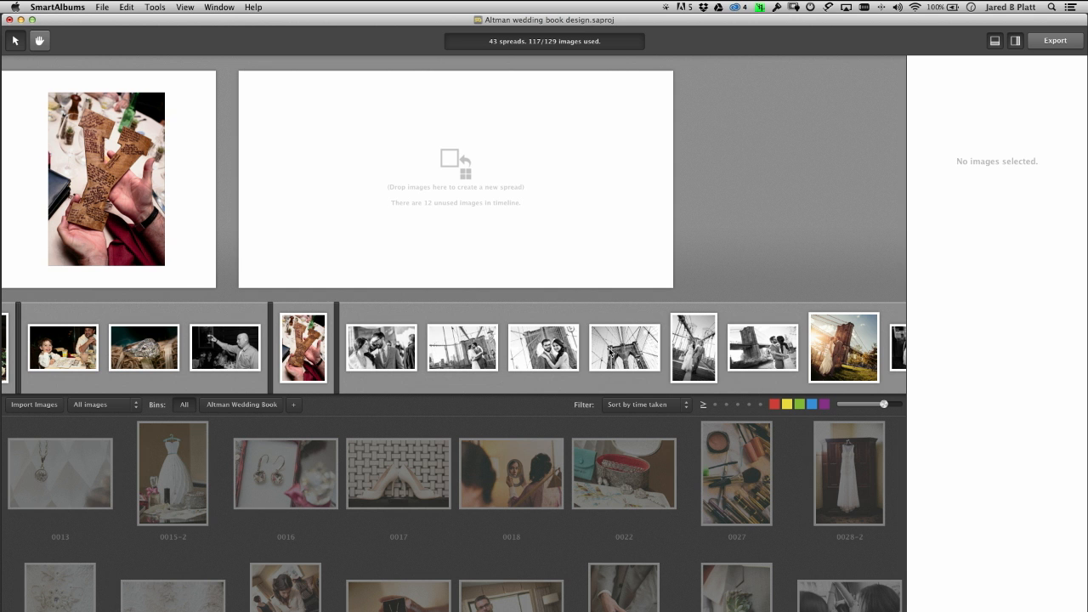
left_click_drag(622, 353, 355, 350)
left_click(422, 349)
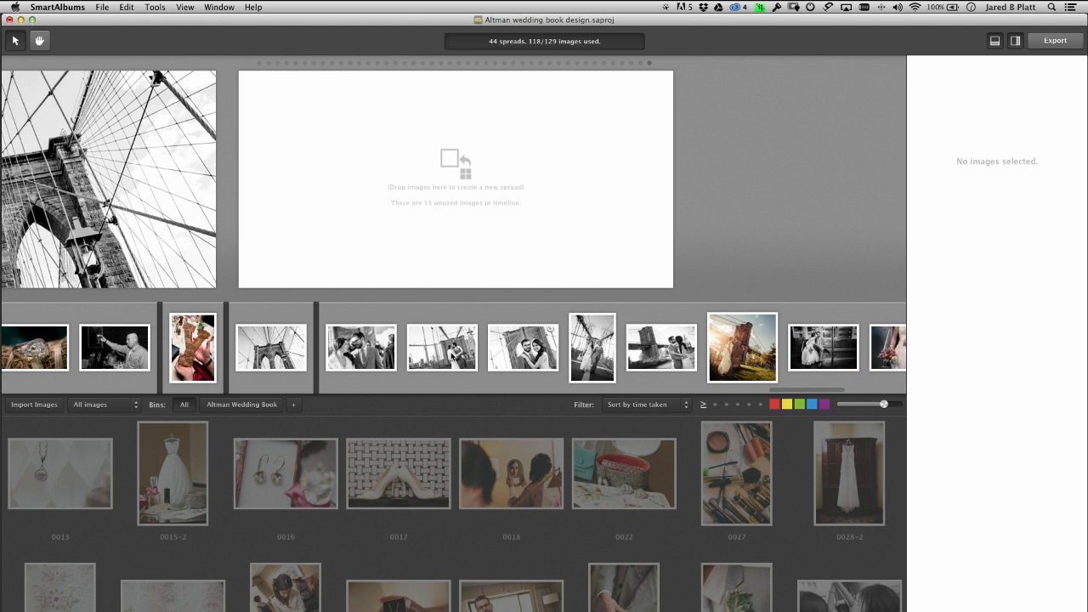
- Divide the remaining eleven photos into five two-photo spreads and a single-photo spread of the sunset silhouette
left_click(684, 354)
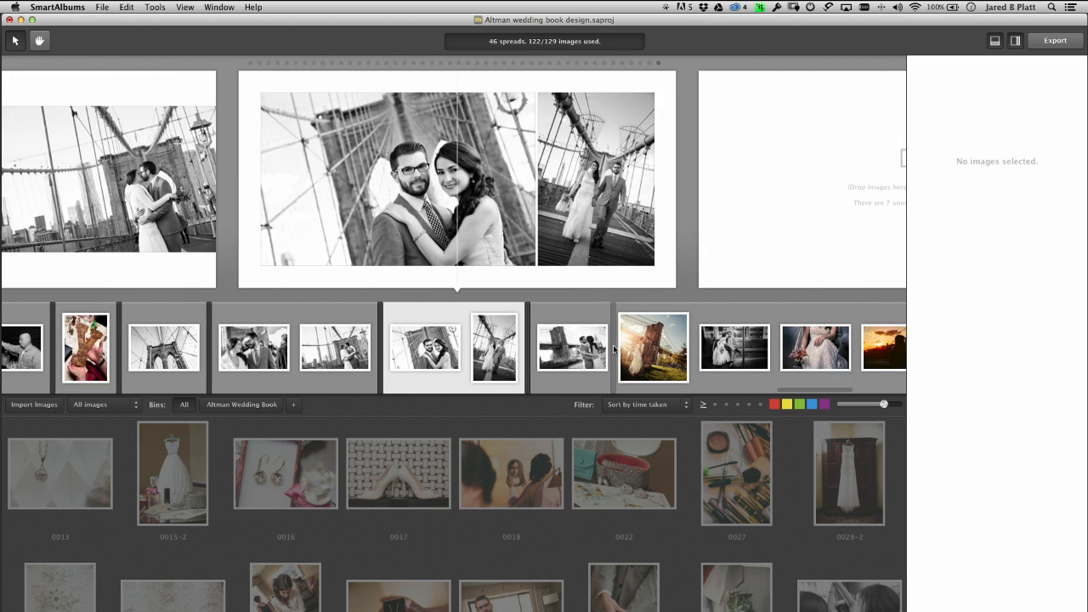
left_click(697, 349)
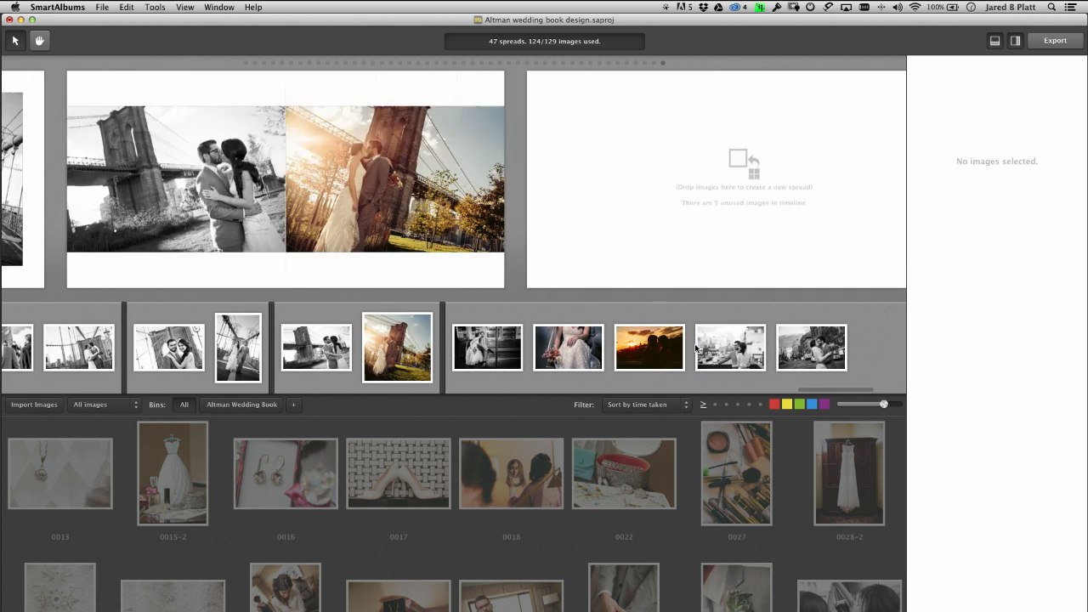
left_click(610, 350)
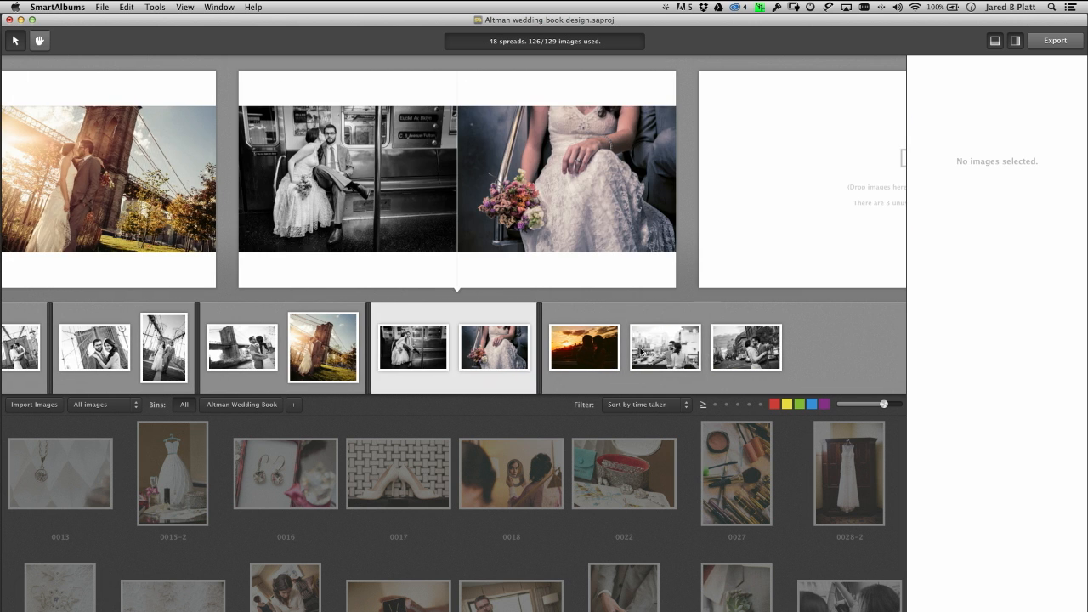
left_click(624, 348)
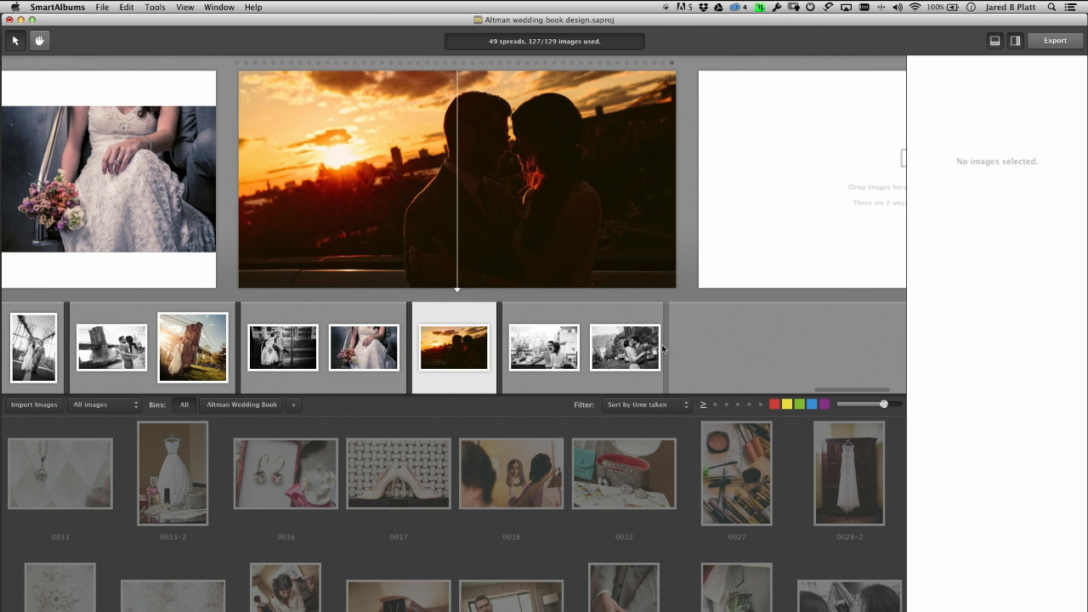
left_click(663, 349)
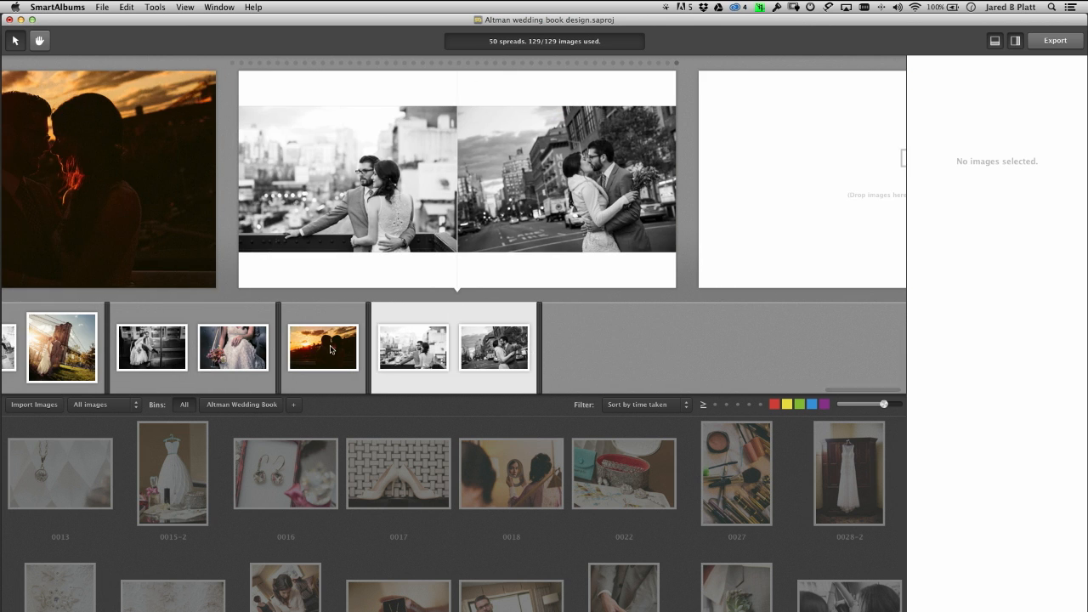
- Move the sunset silhouette to the end of the timeline and make it the closing single-photo spread
left_click_drag(328, 336, 591, 336)
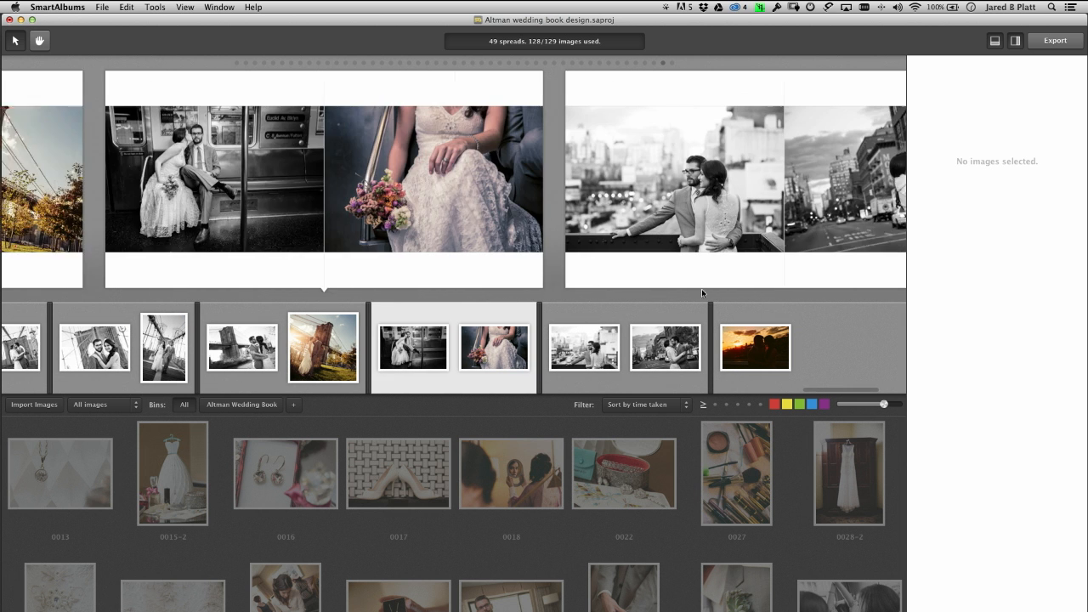
scroll(746, 244, "right", 8)
scroll(719, 248, "left", 4)
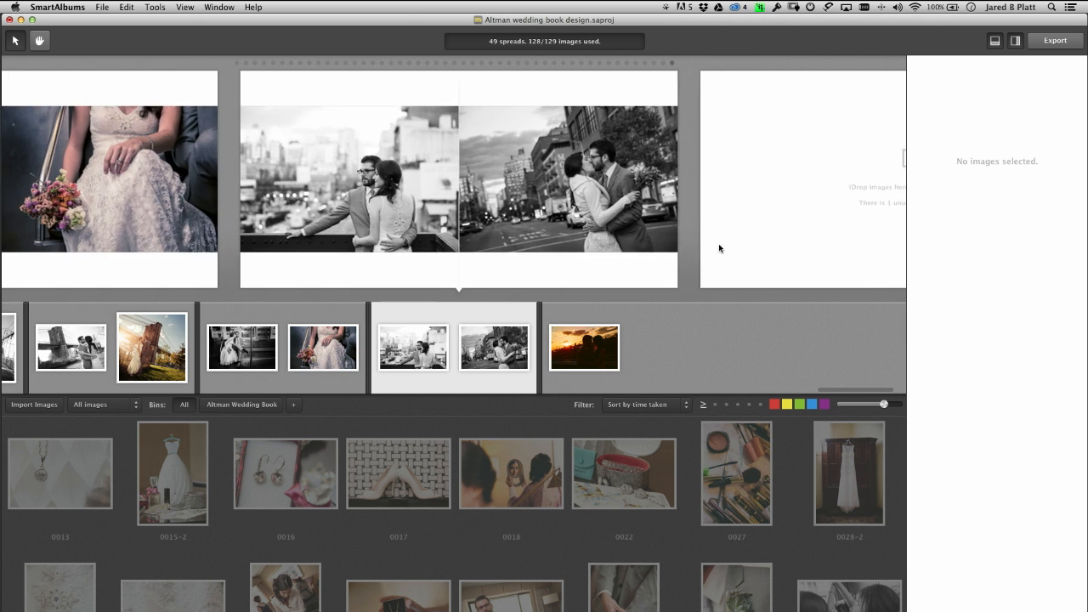
scroll(720, 249, "left", 5)
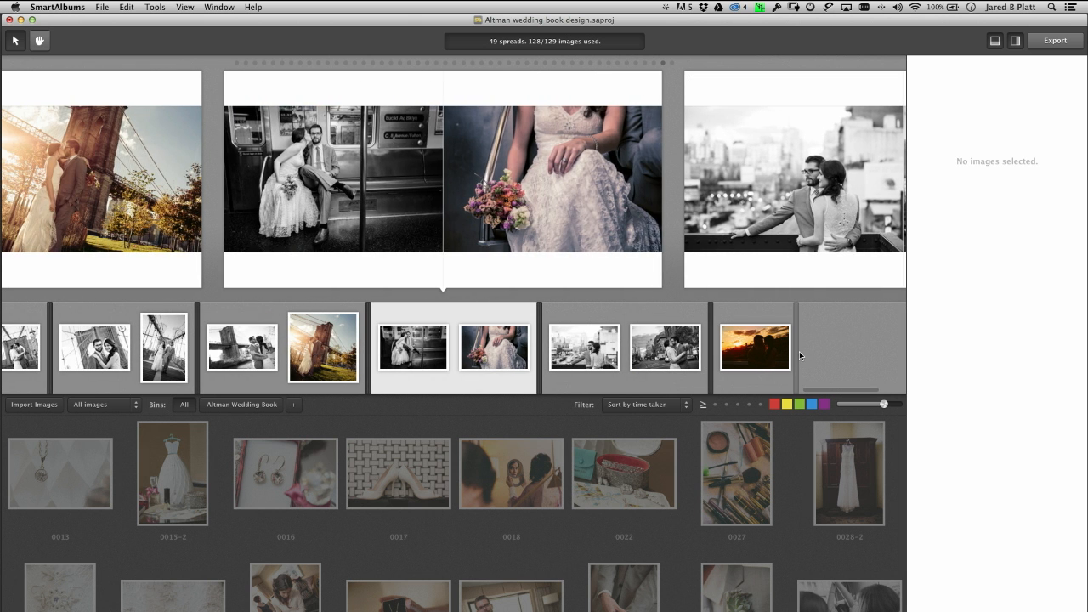
left_click(786, 352)
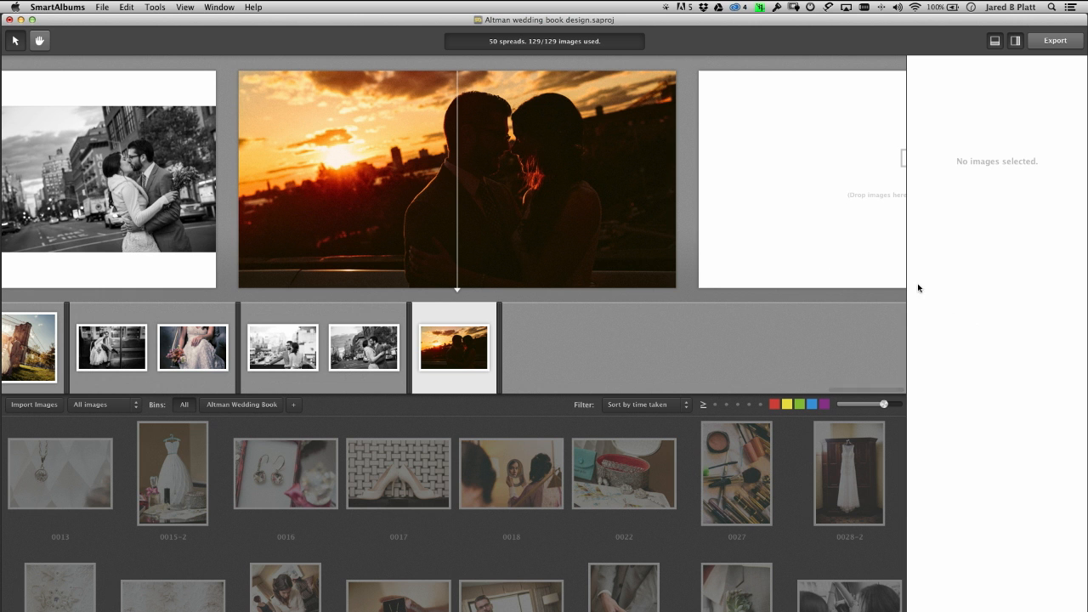
- Switch spread 47 to a layout with one separately framed image per page and reframe photo 0036 to bring the couple nearer the center
scroll(523, 232, "left", 5)
scroll(523, 231, "left", 8)
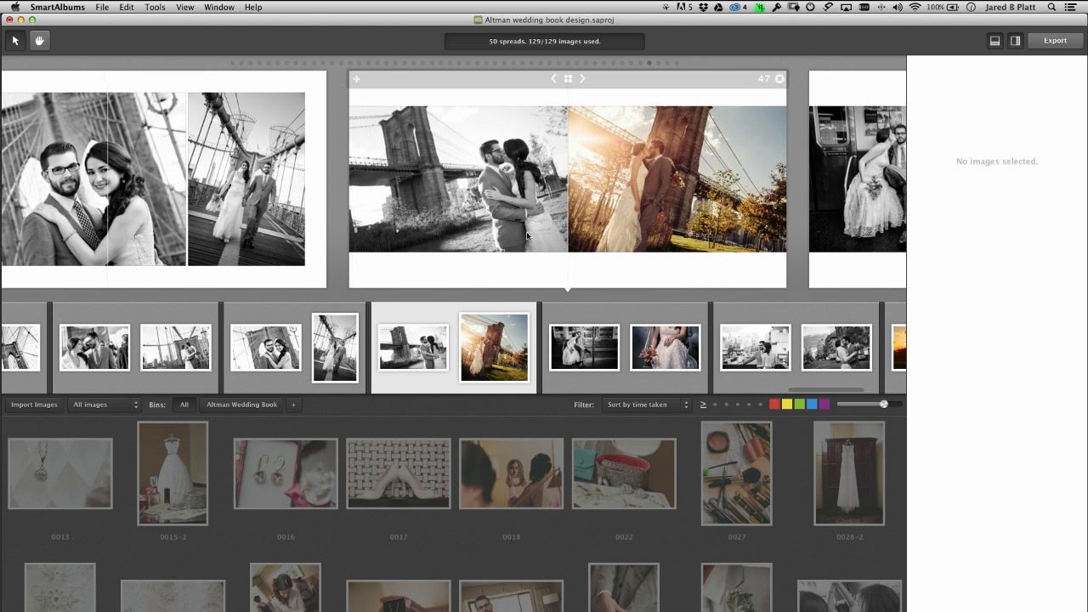
left_click(596, 266)
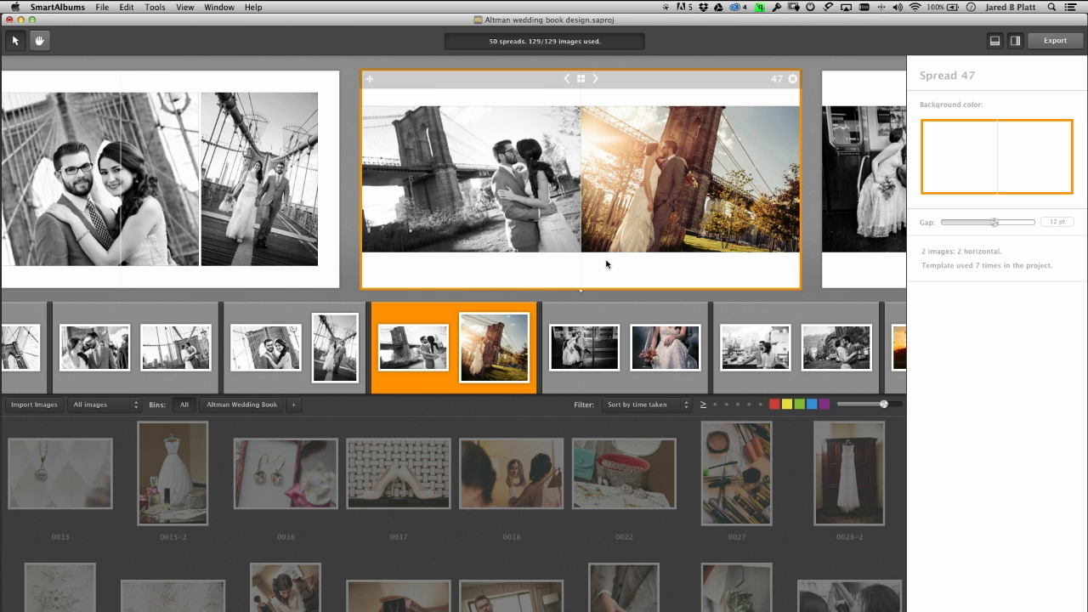
key("Down")
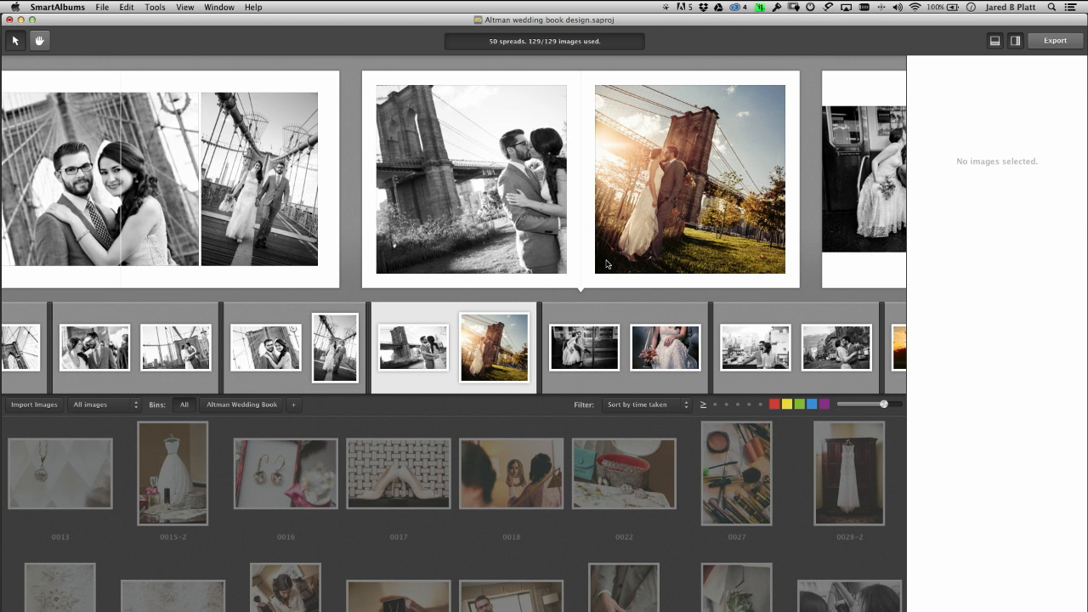
left_click(537, 165)
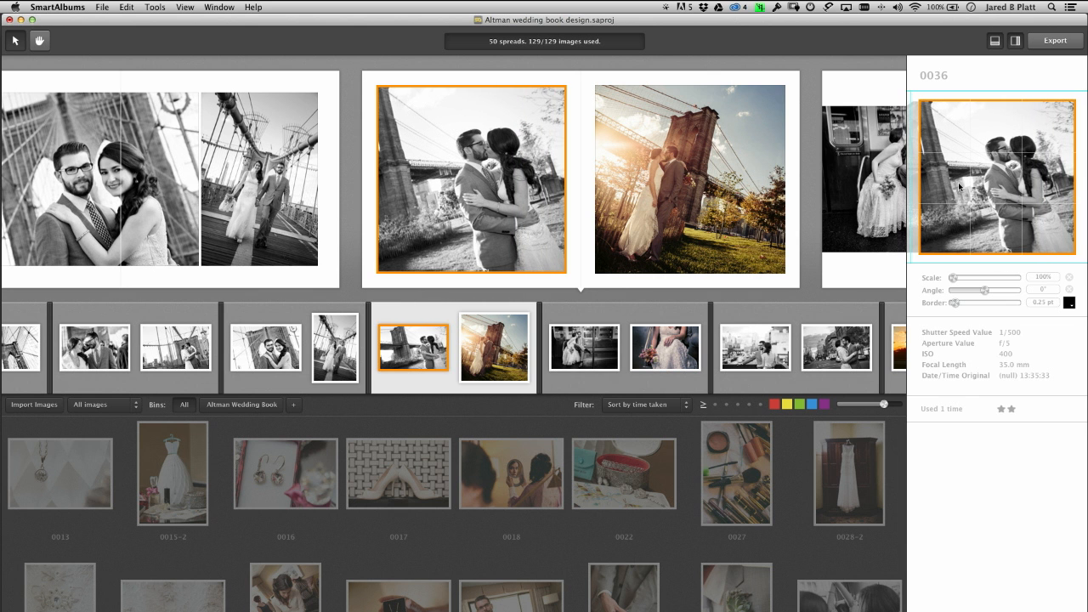
- Switch spread 45 to a layout with one separately framed photo per page
key("Left")
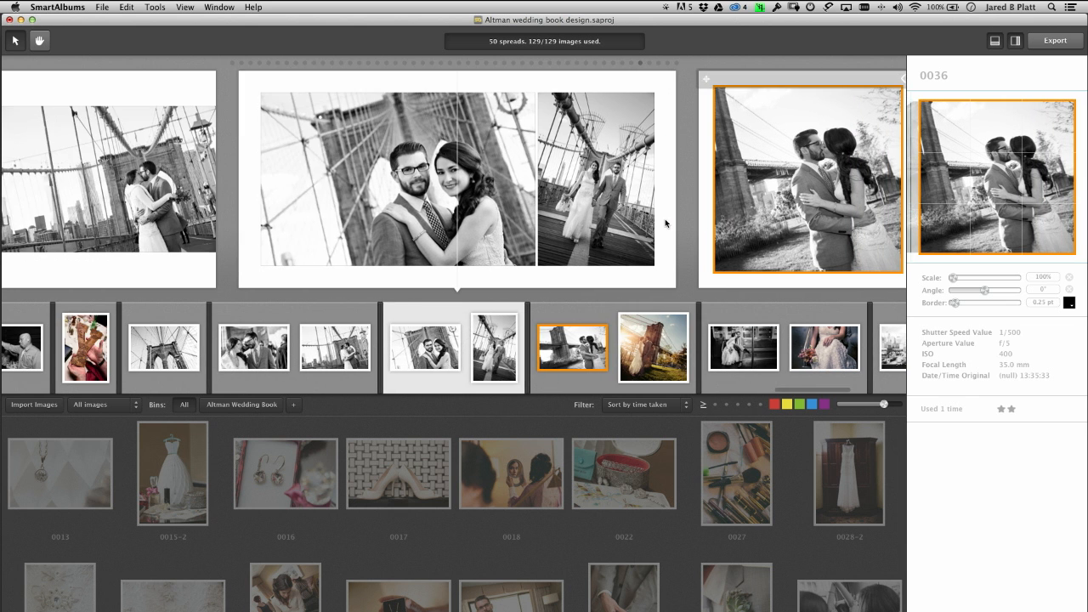
key("Left")
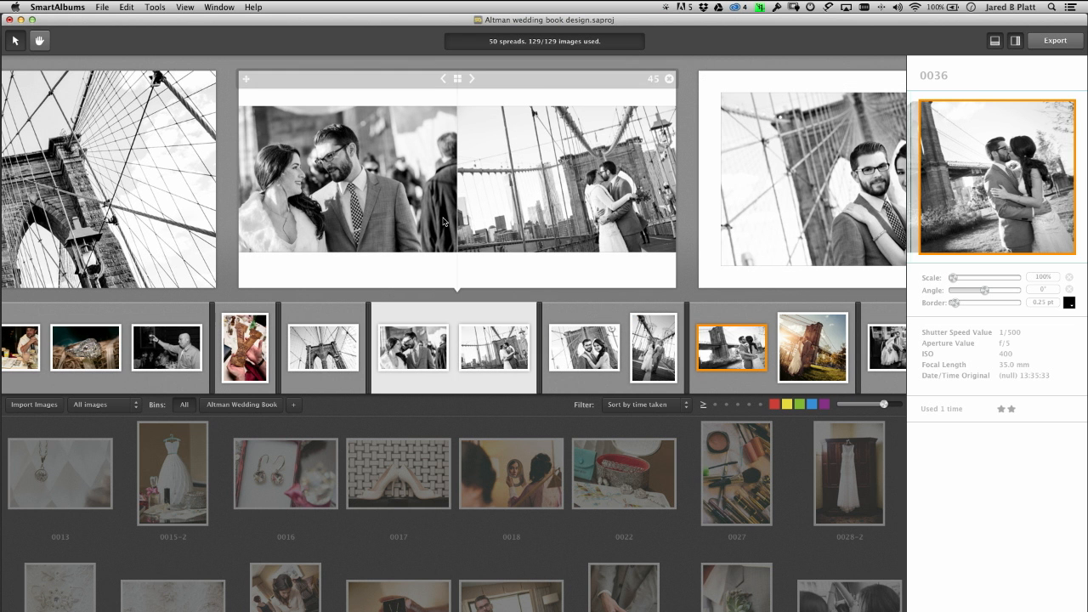
key("Down")
key("Down")
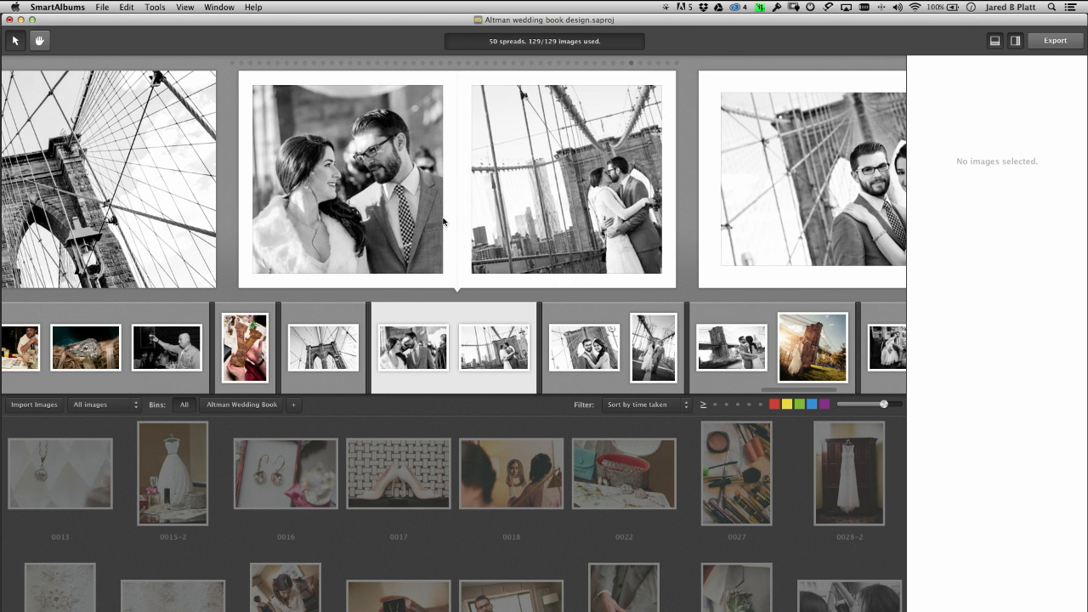
- Go to spread 42 and cycle through its three-photo layouts for one with two stacked photos facing the large toast photo
key("Left")
key("Left")
key("Left")
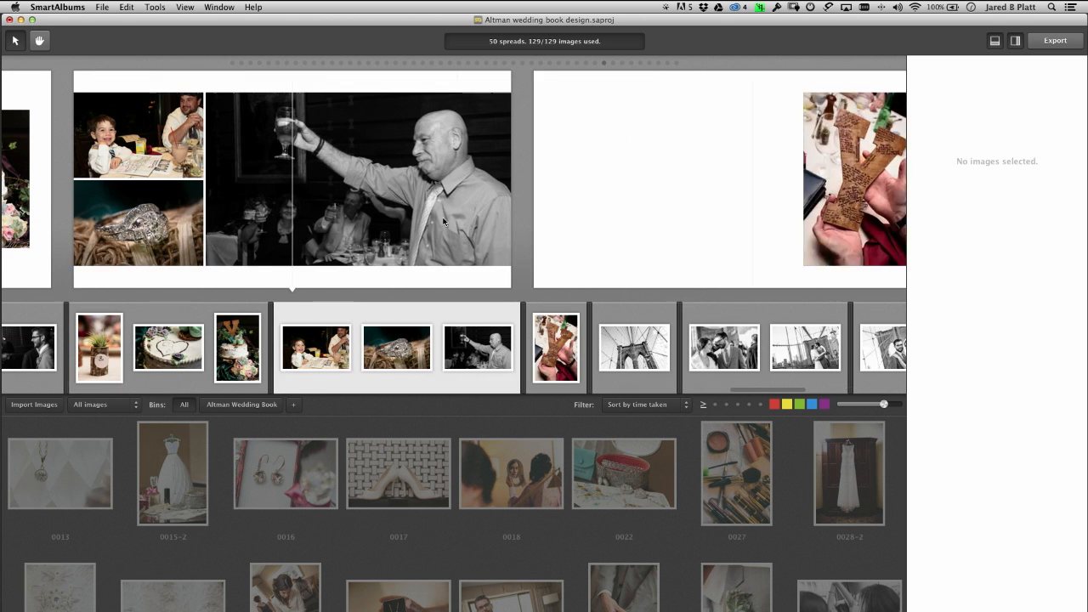
key("Down")
key("Down")
key("Down")
key("Down")
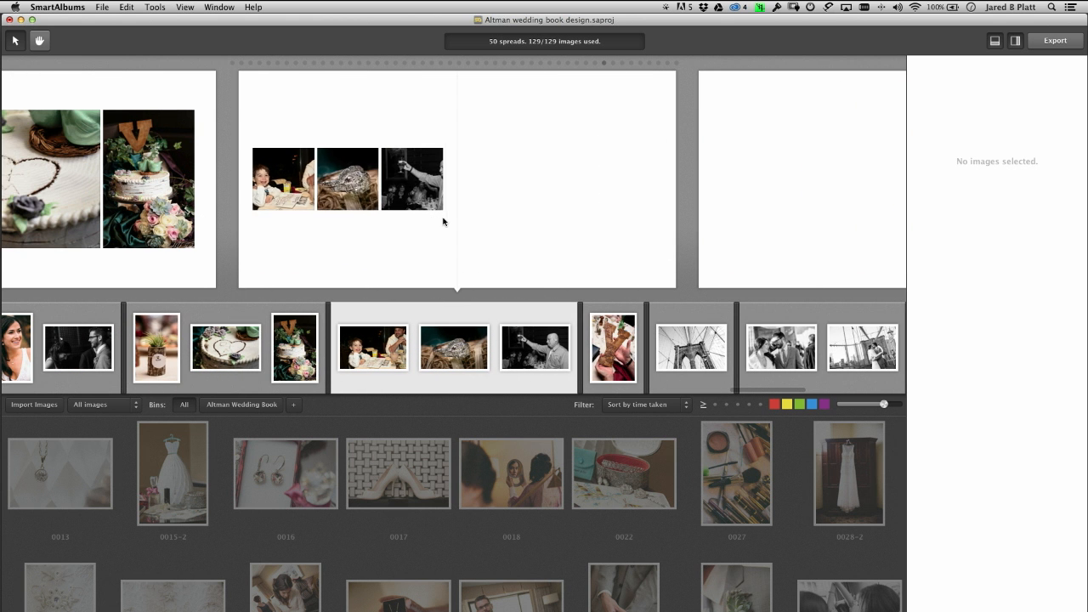
key("Down")
key("Down")
key("Down")
key("Down")
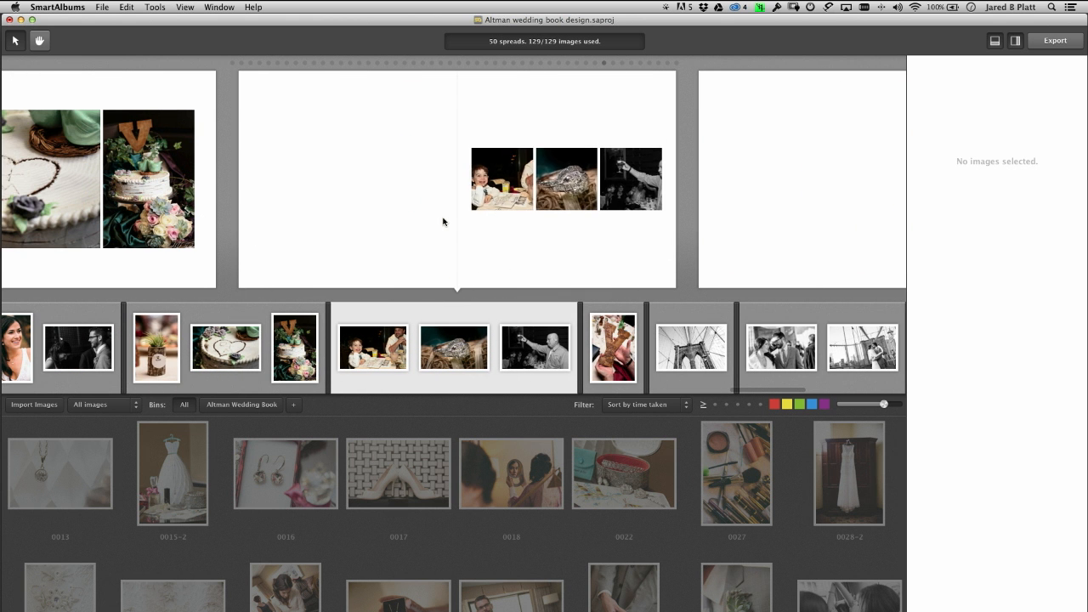
- Reframe photo 0484 to fit the man and his raised glass, and photo 0478 to bring the boy nearer the center
left_click(544, 187)
left_click_drag(1020, 170, 1004, 175)
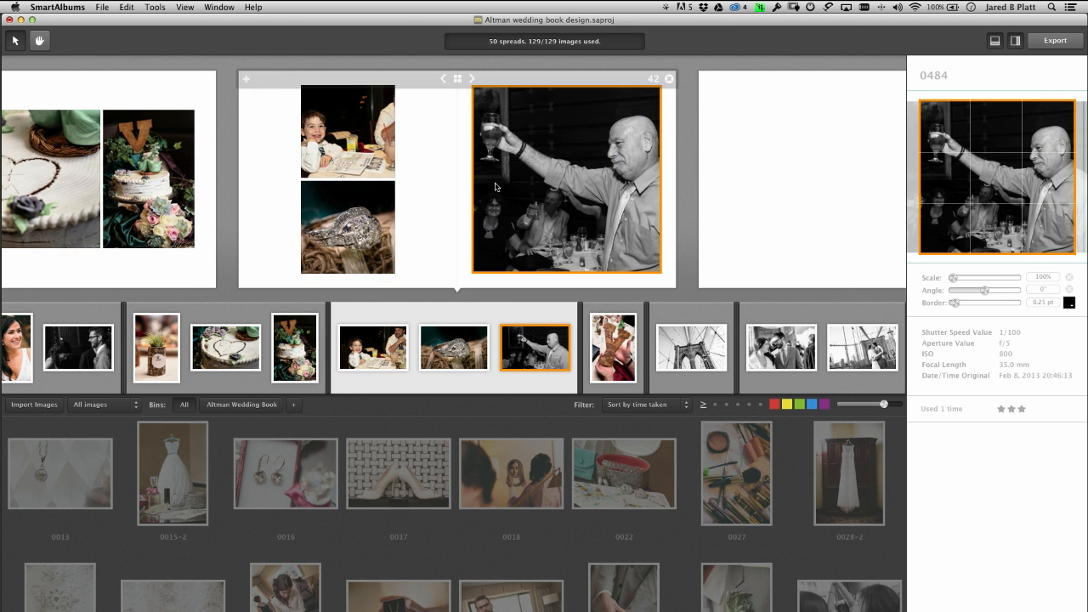
left_click(355, 153)
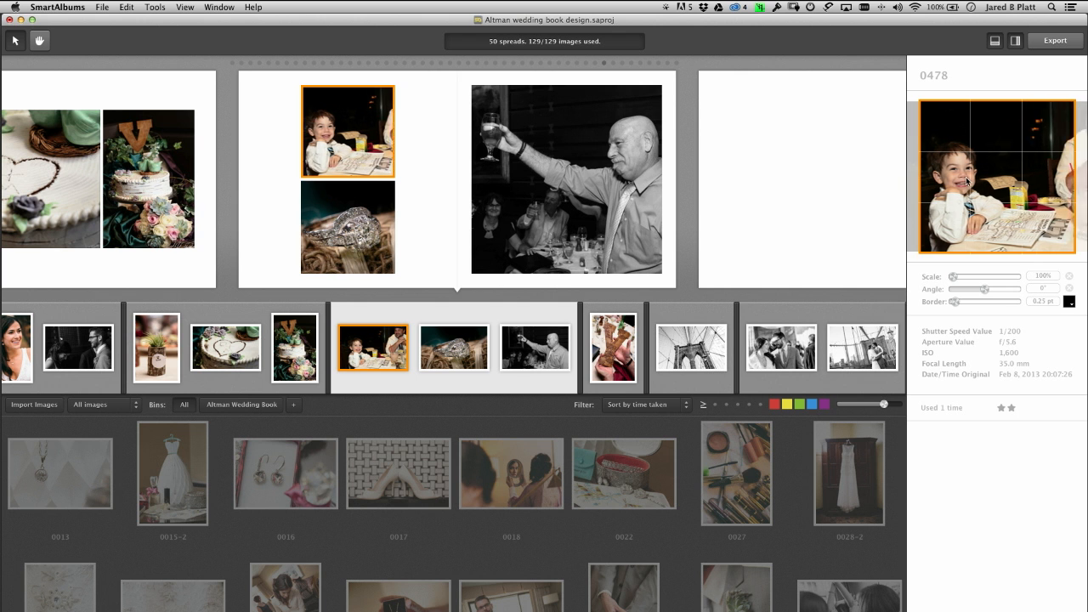
- Switch spread 35 to a small framed photo facing a full-page one, and reframe photo 0397 to bring the couple nearer the center
key("Left")
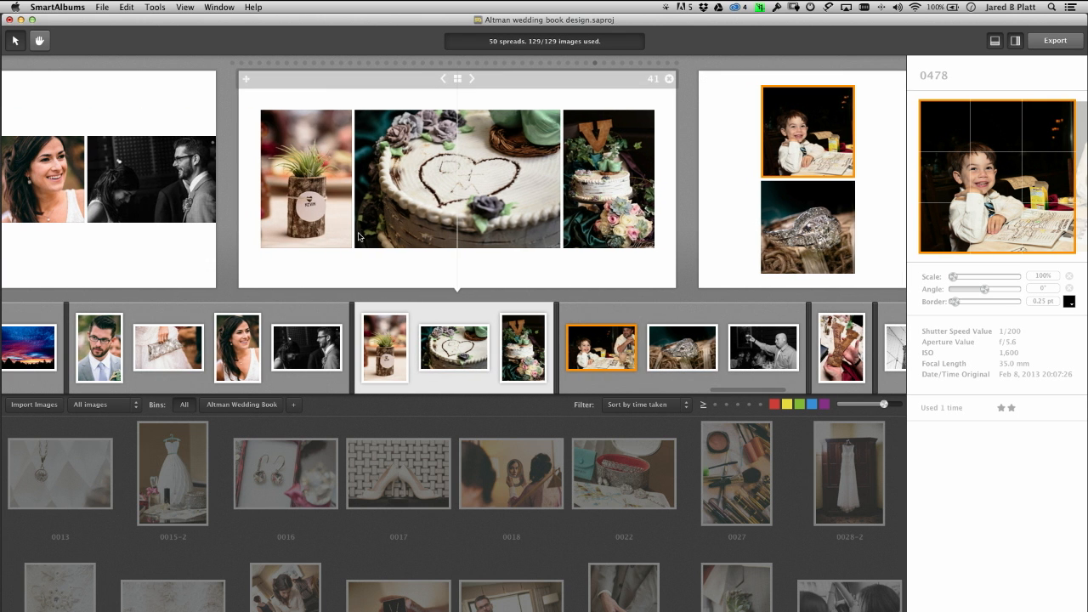
key("Left")
key("Left")
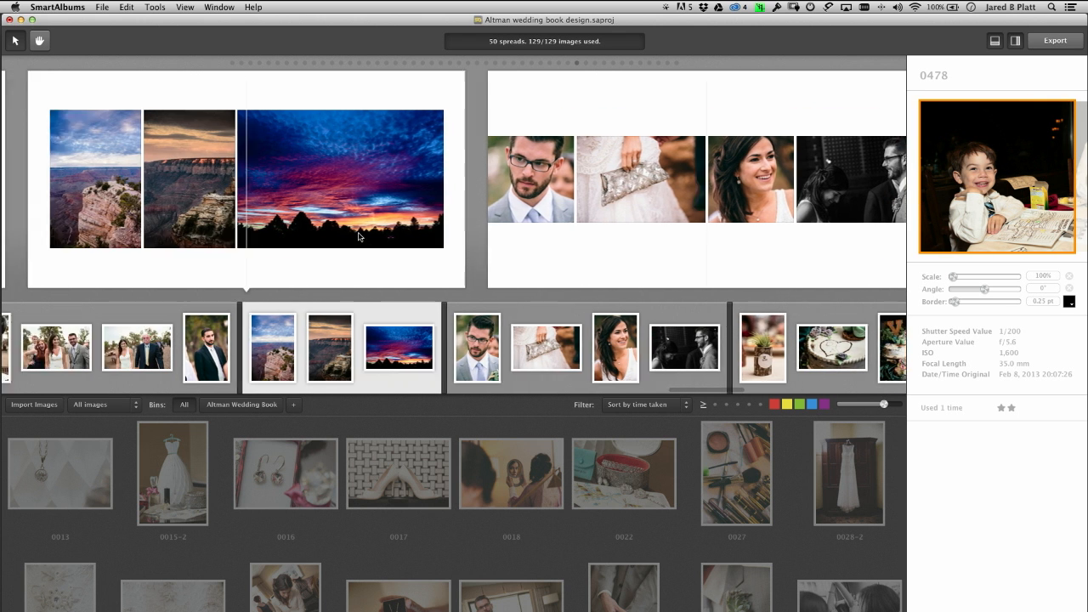
key("Left")
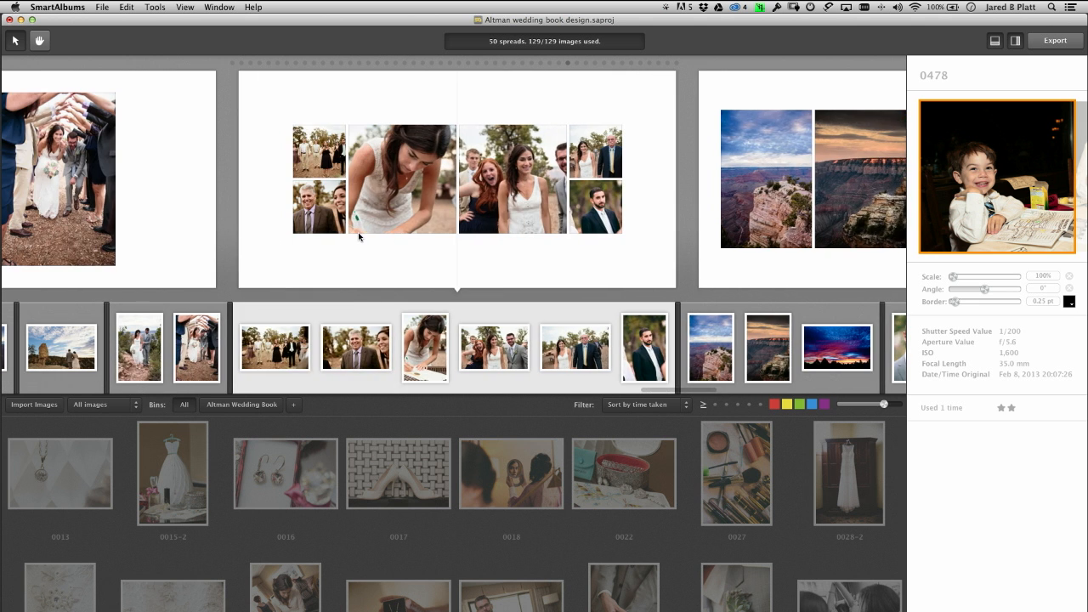
key("Left")
key("Left")
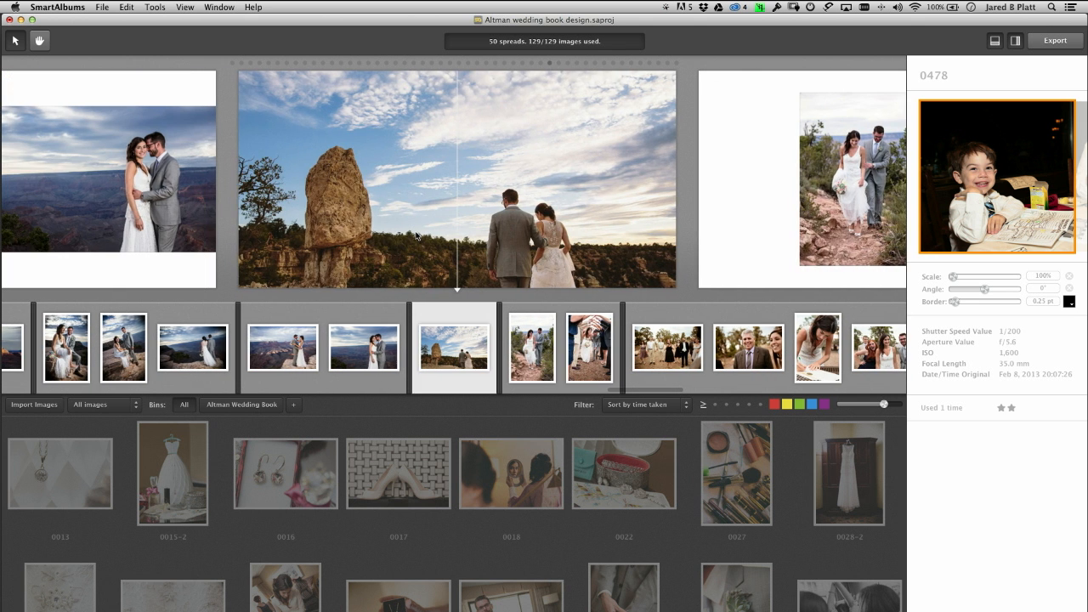
key("Left")
key("Down")
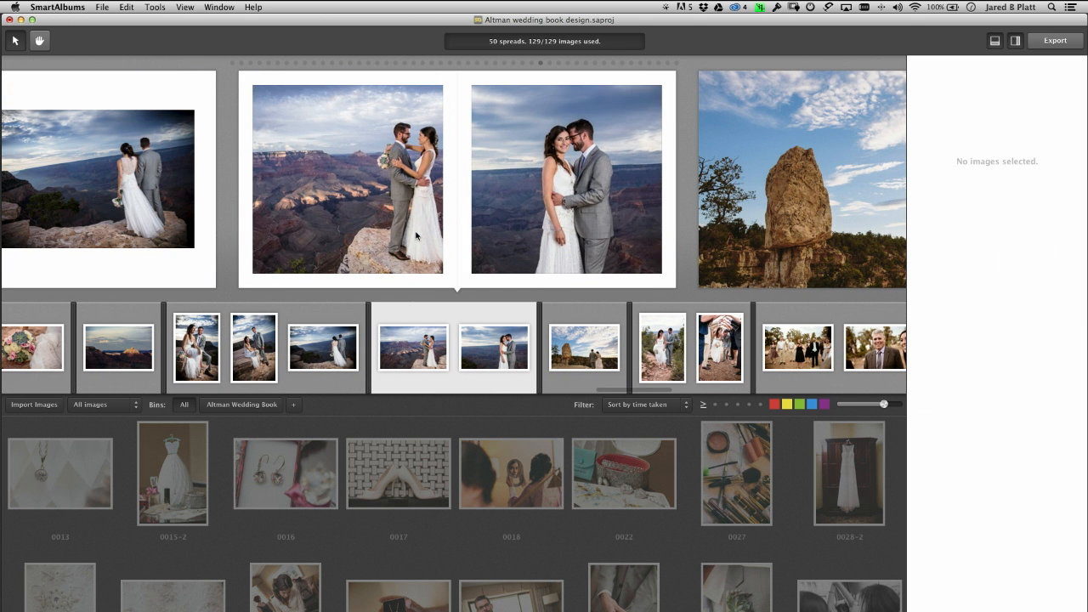
key("Down")
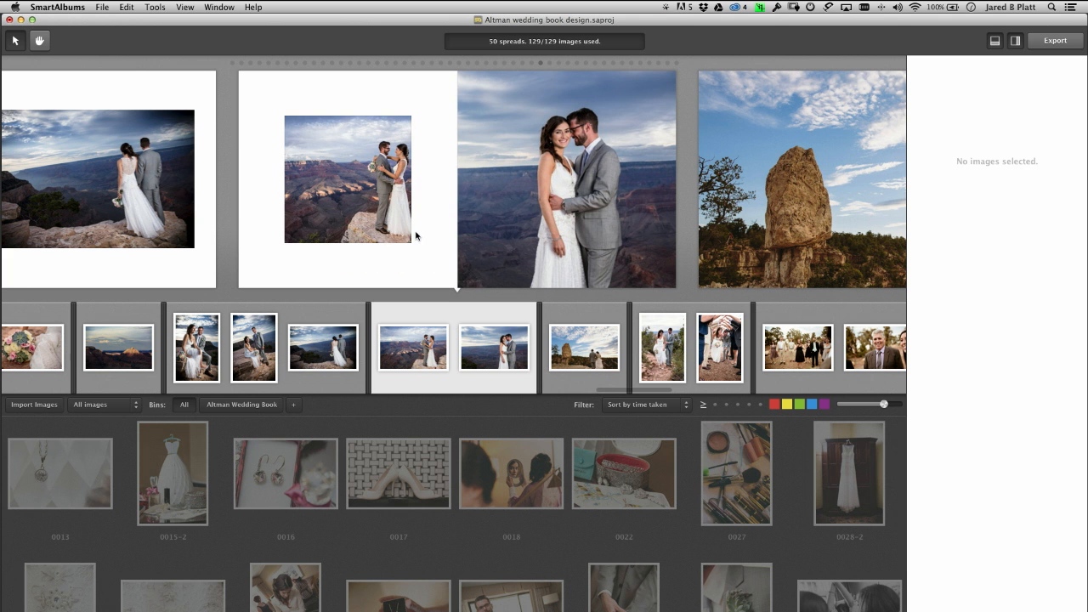
left_click(391, 211)
left_click_drag(1003, 185, 978, 184)
- Switch spread 30 to a framed photo on each page with the portrait shot first, and reframe photo 0377 to show more foreground
key("Left")
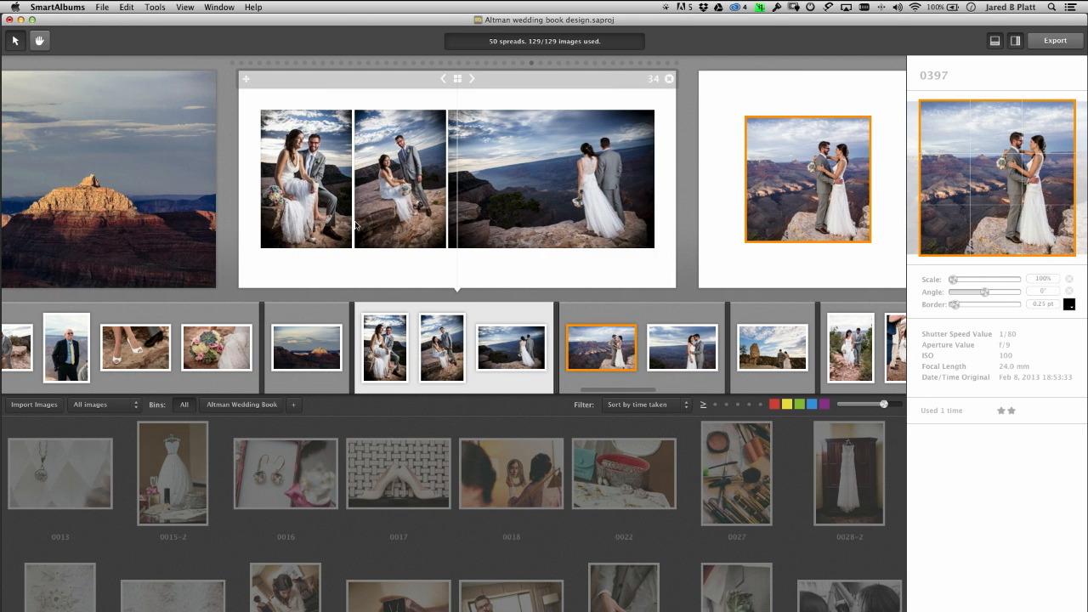
key("Left")
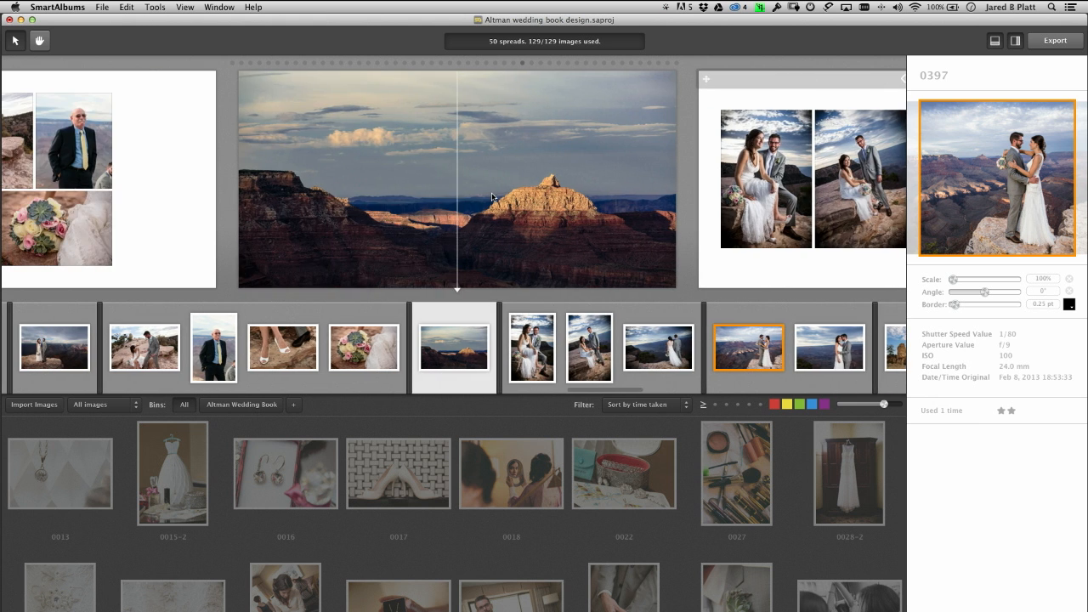
key("Left")
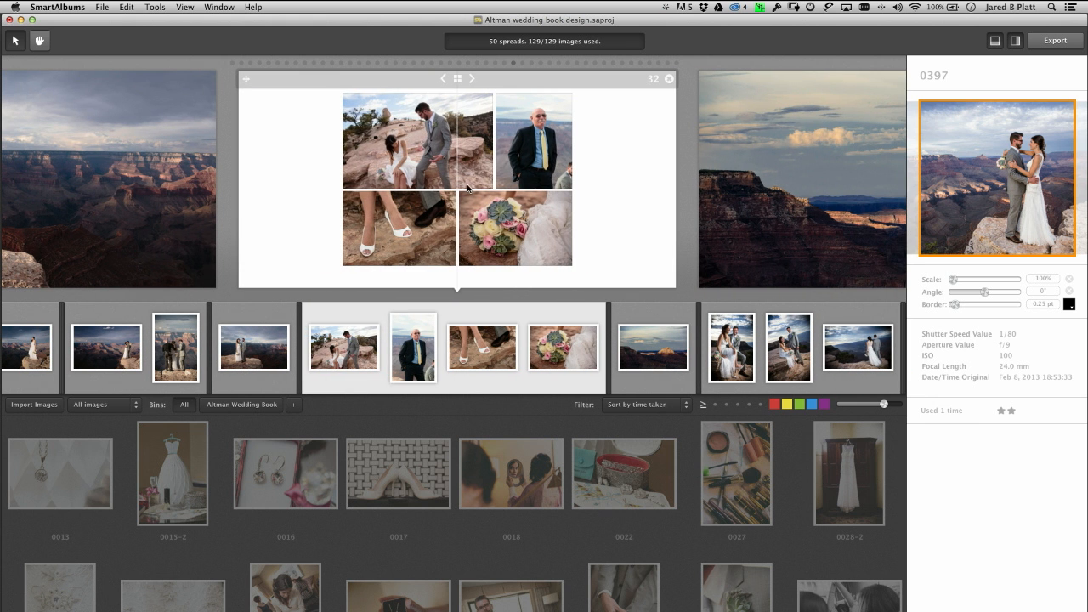
key("Left")
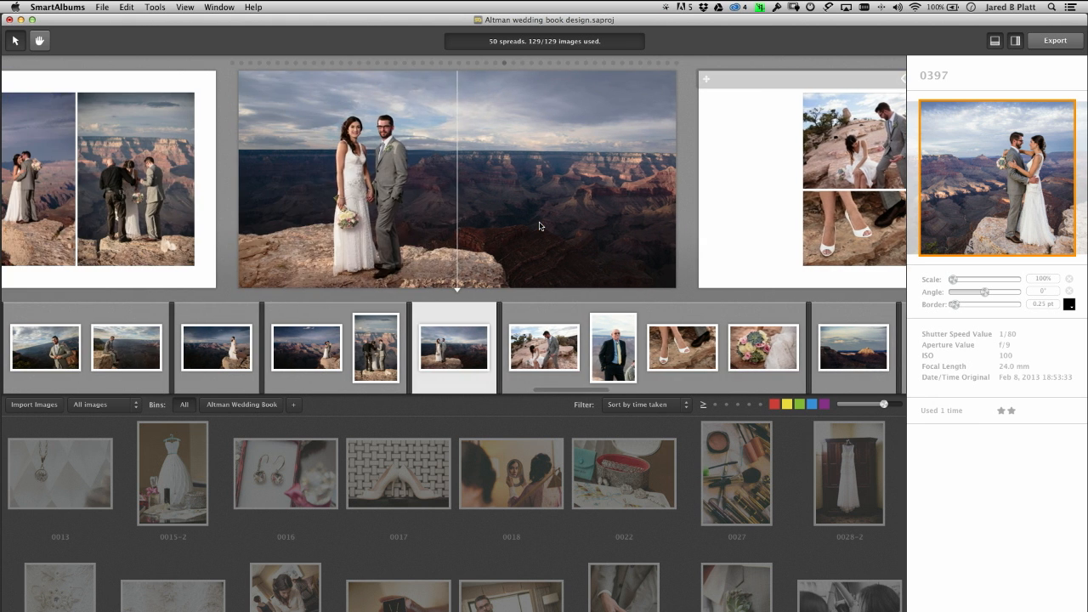
key("Left")
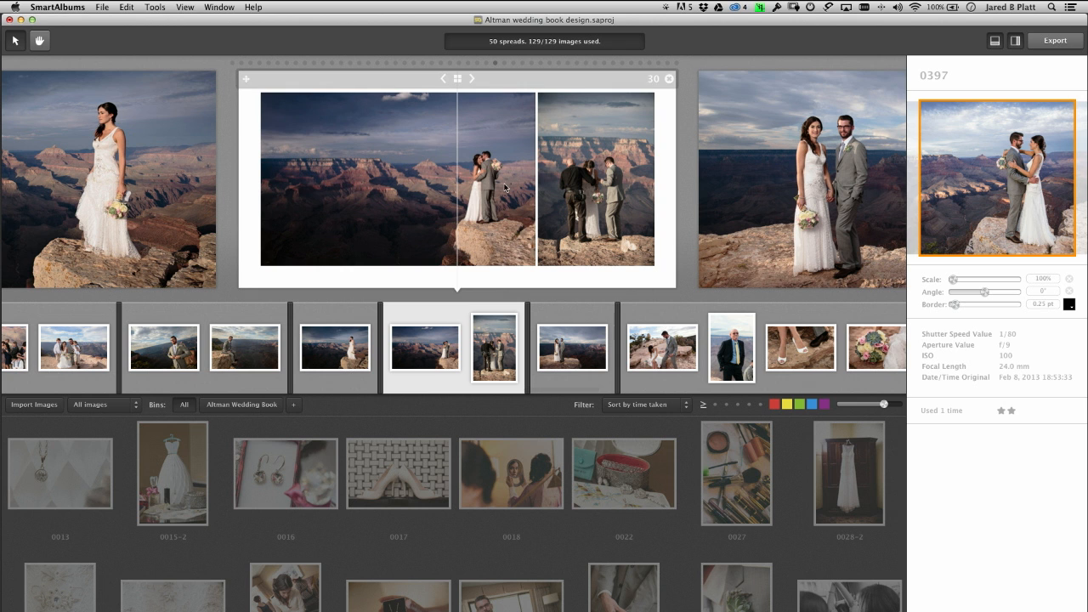
left_click(670, 206)
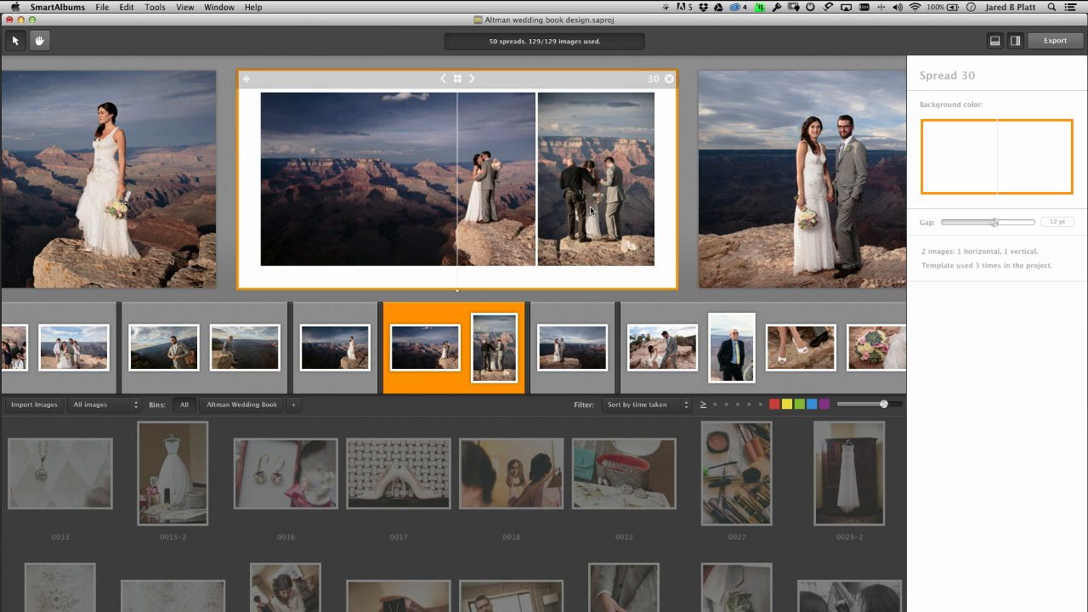
key("Down")
key("Down")
key("Down")
key("Down")
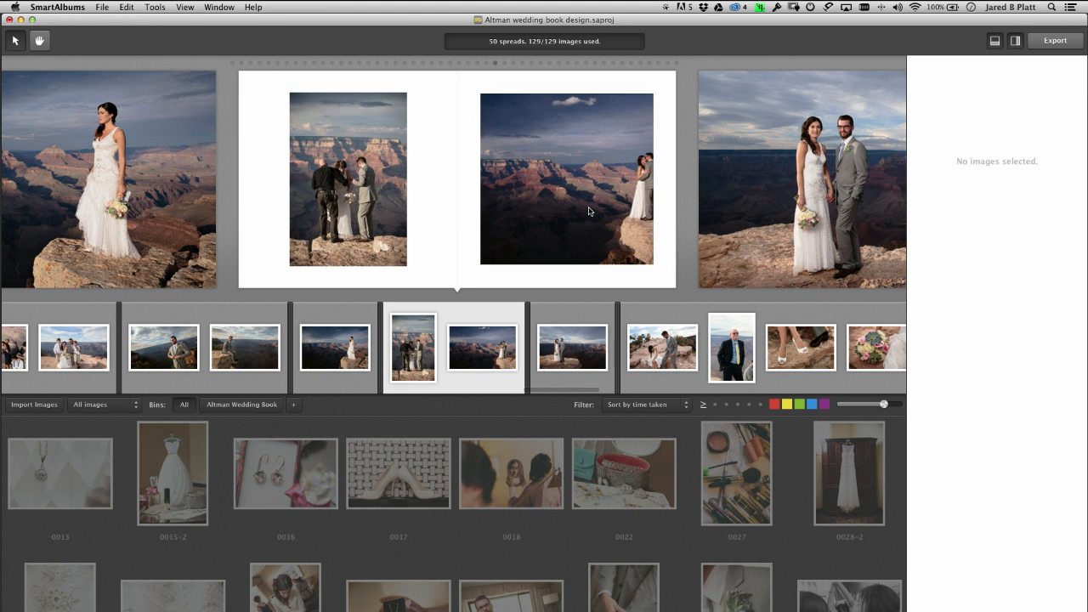
key("Down")
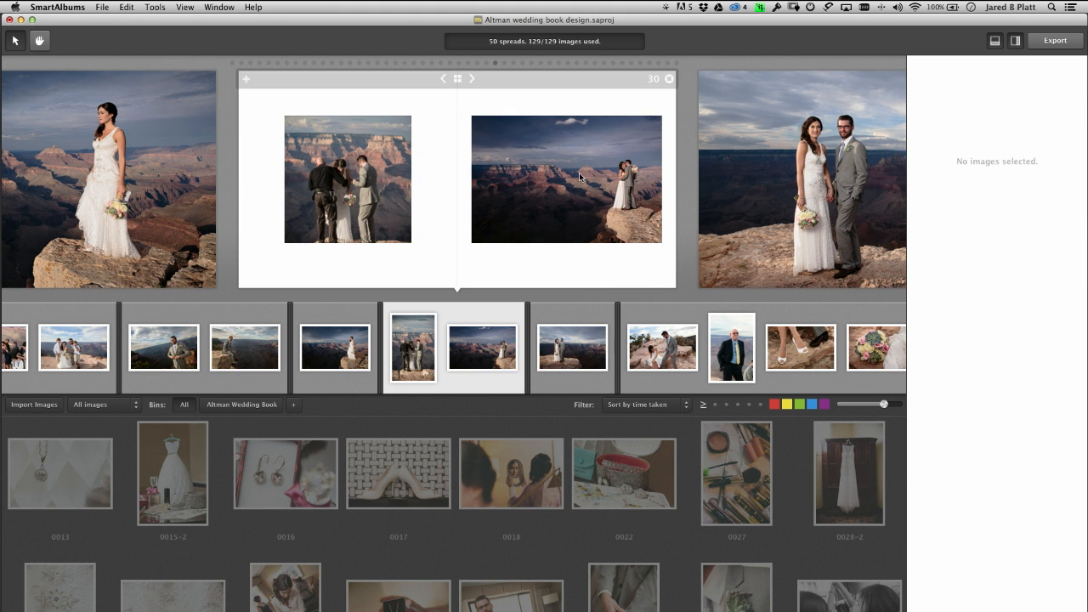
left_click(360, 175)
left_click_drag(973, 191, 972, 167)
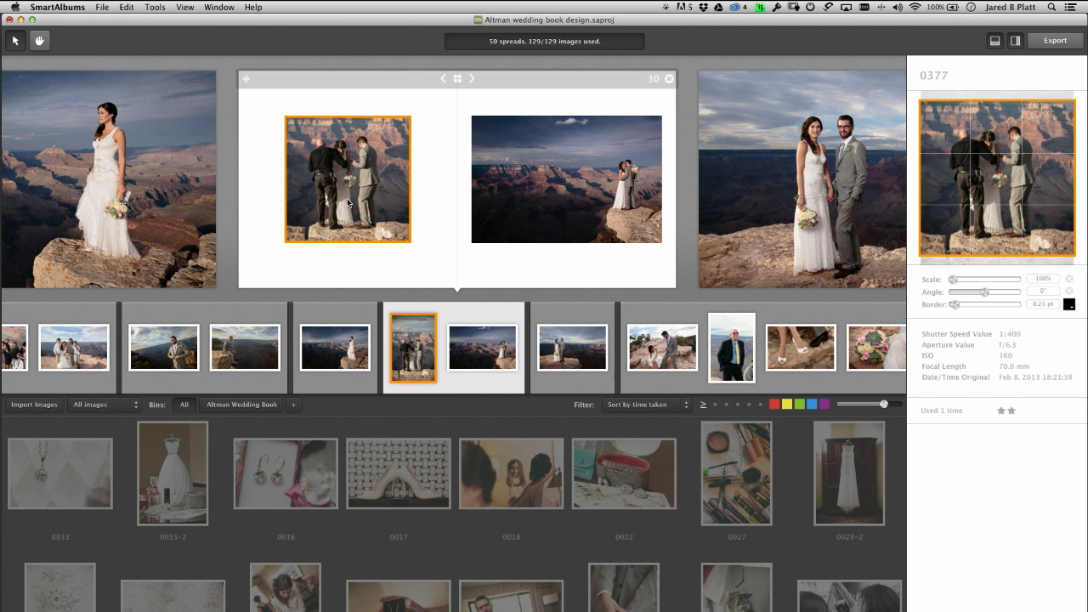
- Examine the layouts of the spreads from the groom's canyon portraits back to the bridal bouquet spread
key("Left")
key("Left")
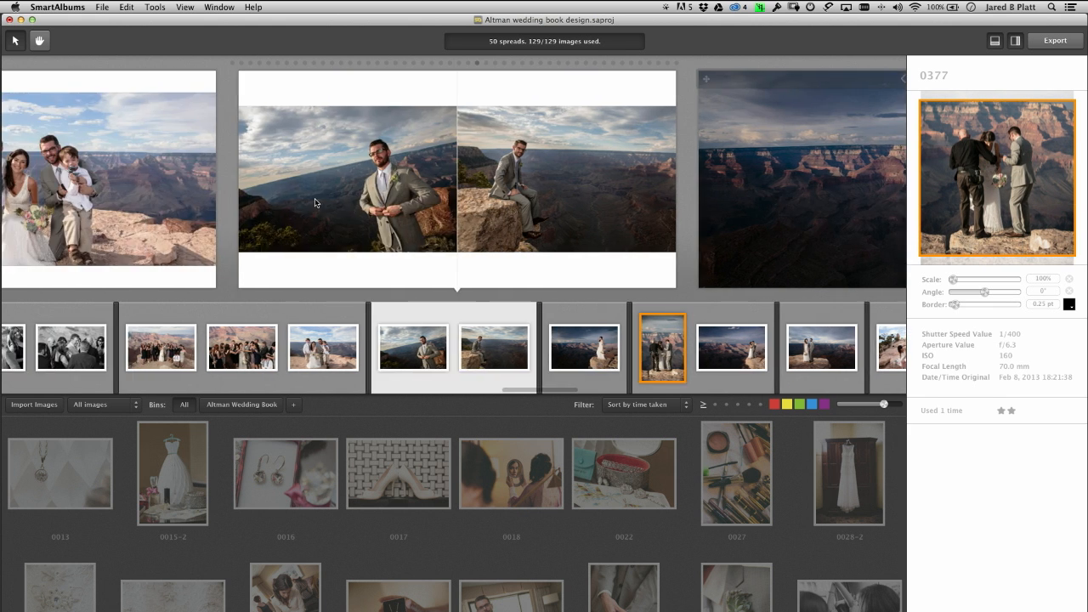
key("Left")
key("Left")
key("Left")
key("Left")
key("Left")
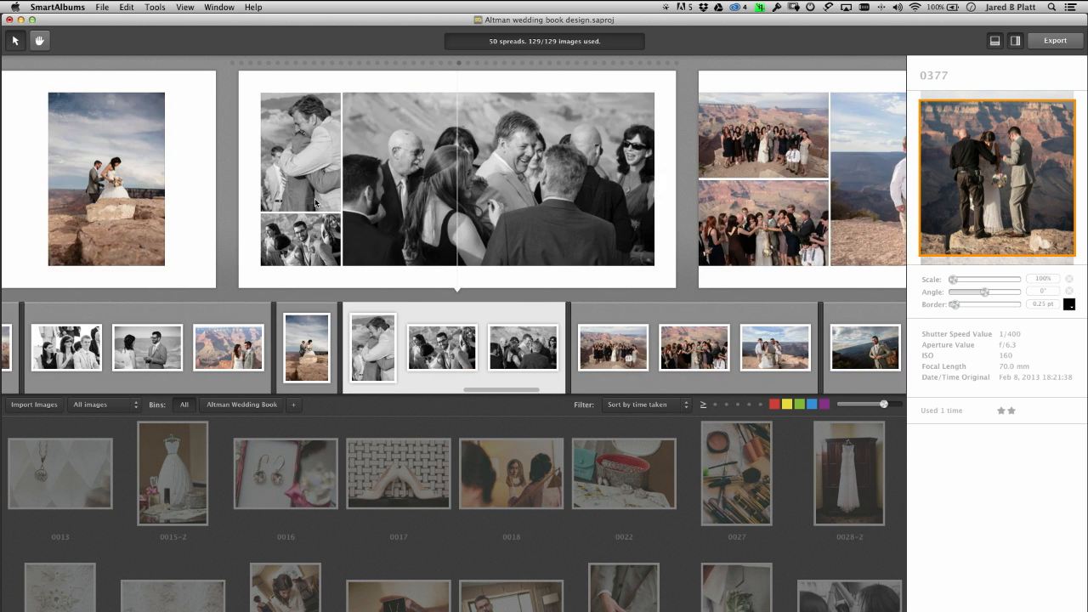
key("Left")
key("Left")
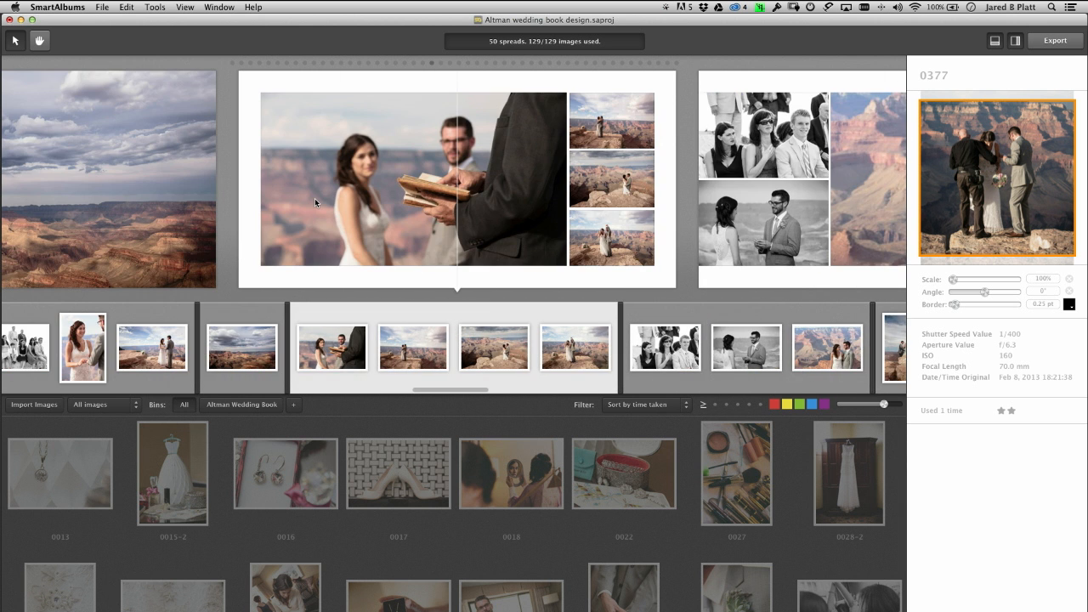
key("Left")
key("Left")
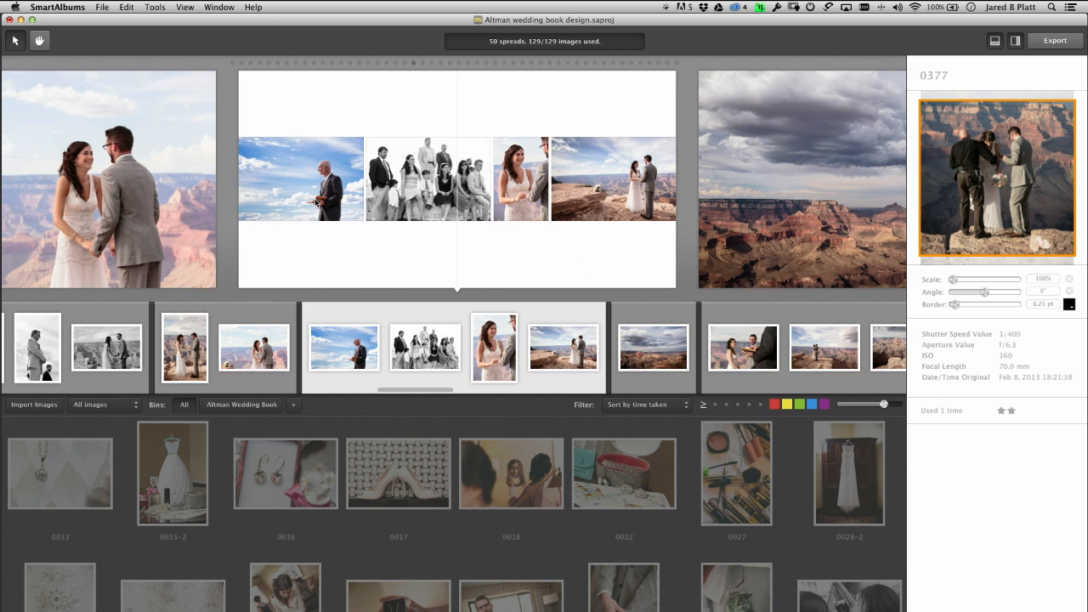
key("Left")
key("Left")
key("Left")
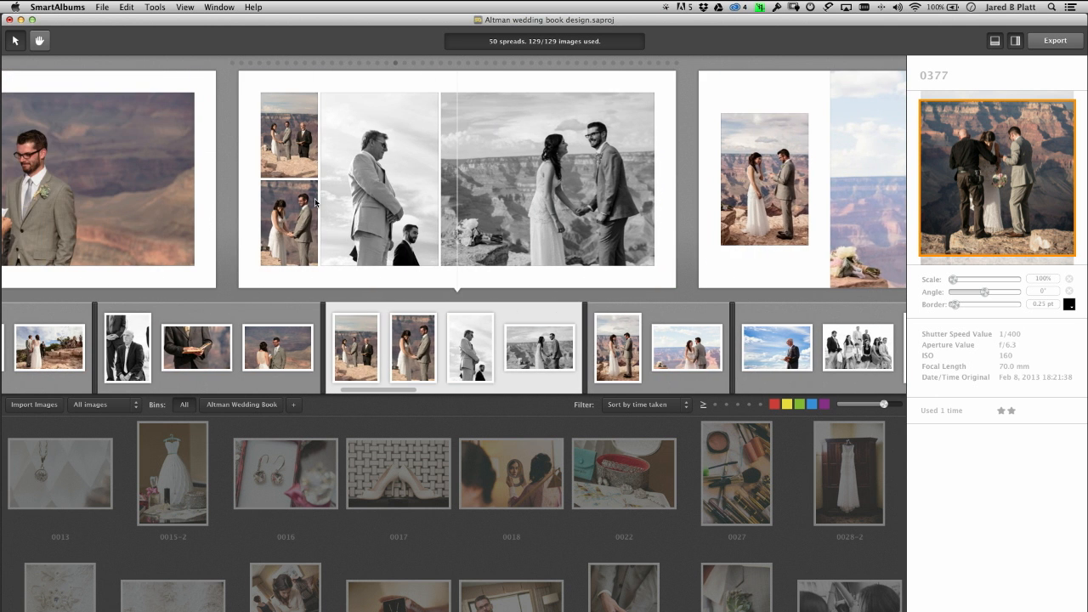
key("Left")
key("Left")
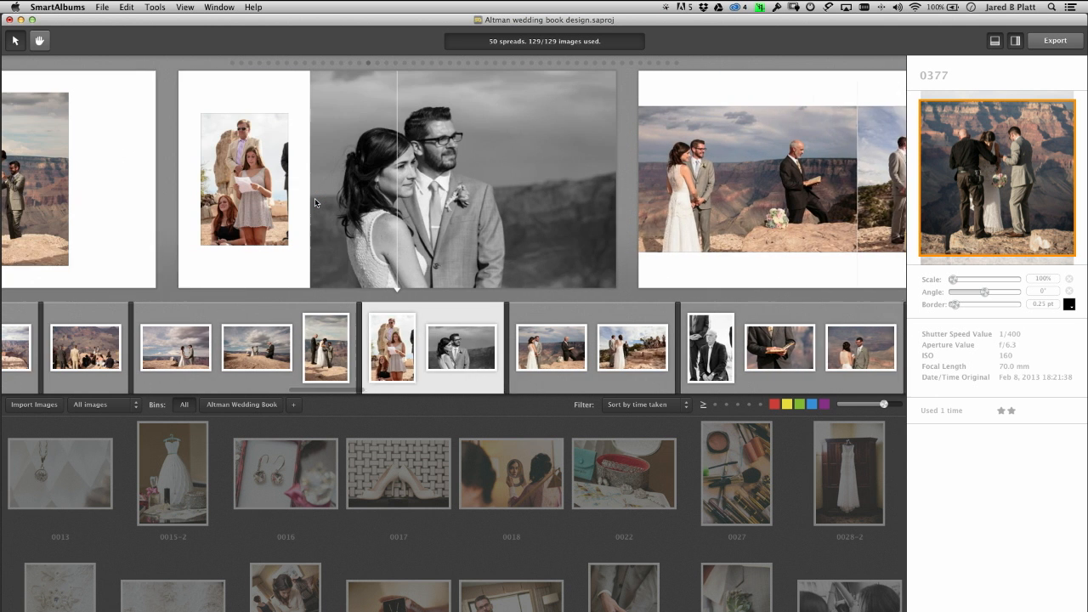
key("Left")
key("Left")
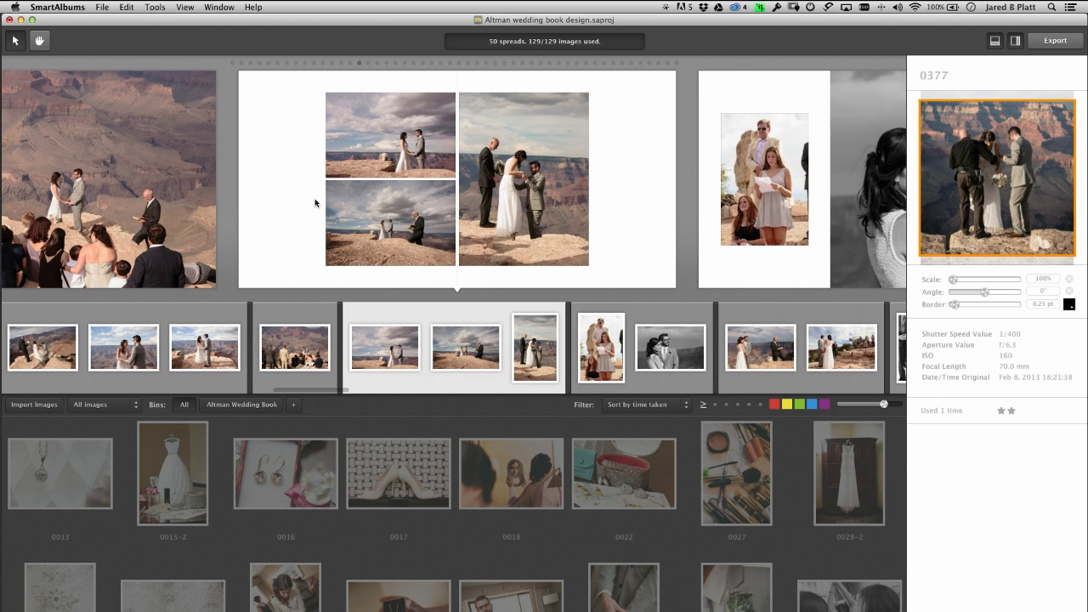
key("Left")
key("Left")
key("Left")
key("Left")
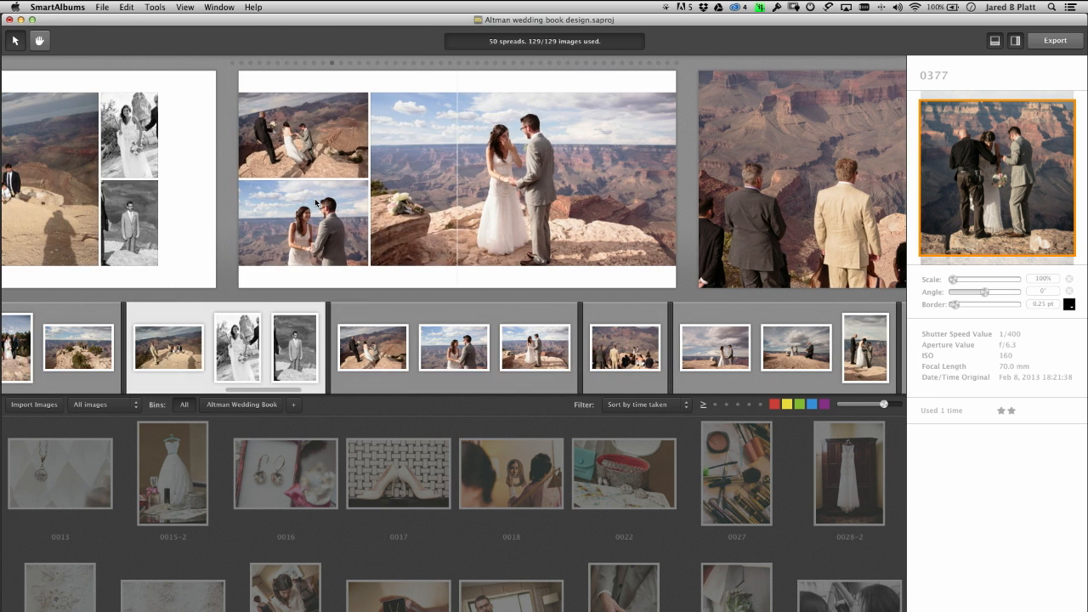
key("Left")
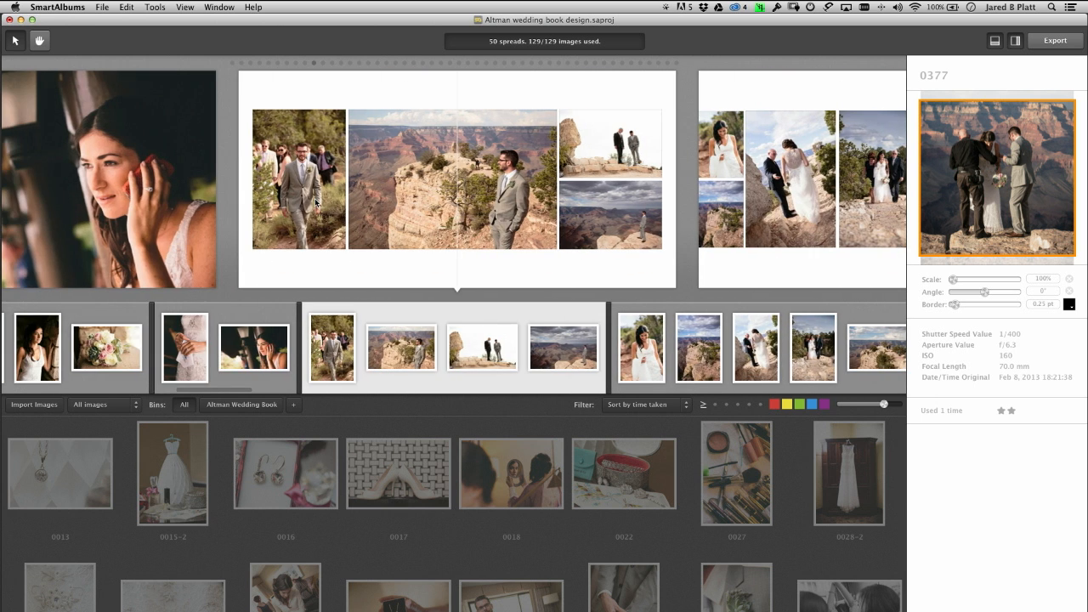
key("Left")
key("Left")
key("Left")
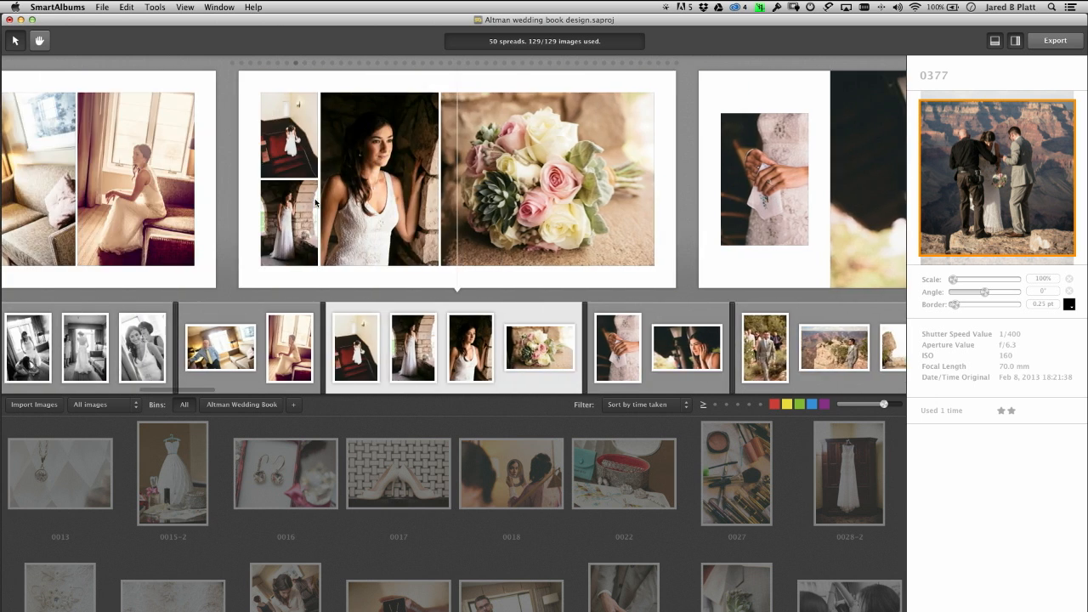
- Switch spread 6 to a layout grouping three small bridal photos opposite a full-page dressing photo, and review the album's opening spreads
key("Left")
key("Left")
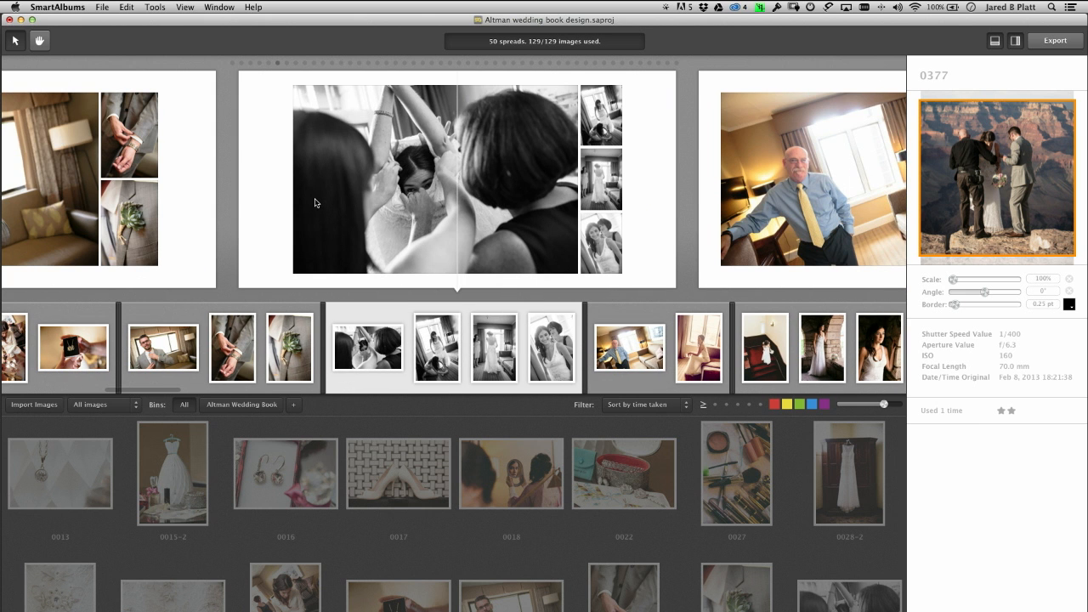
key("Down")
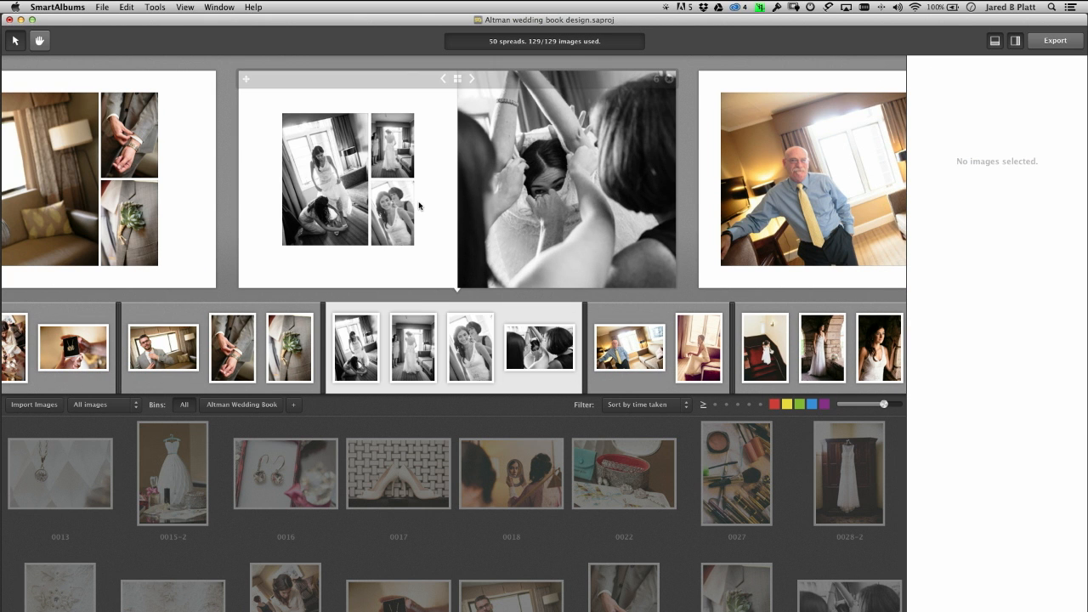
key("Left")
key("Left")
key("Left")
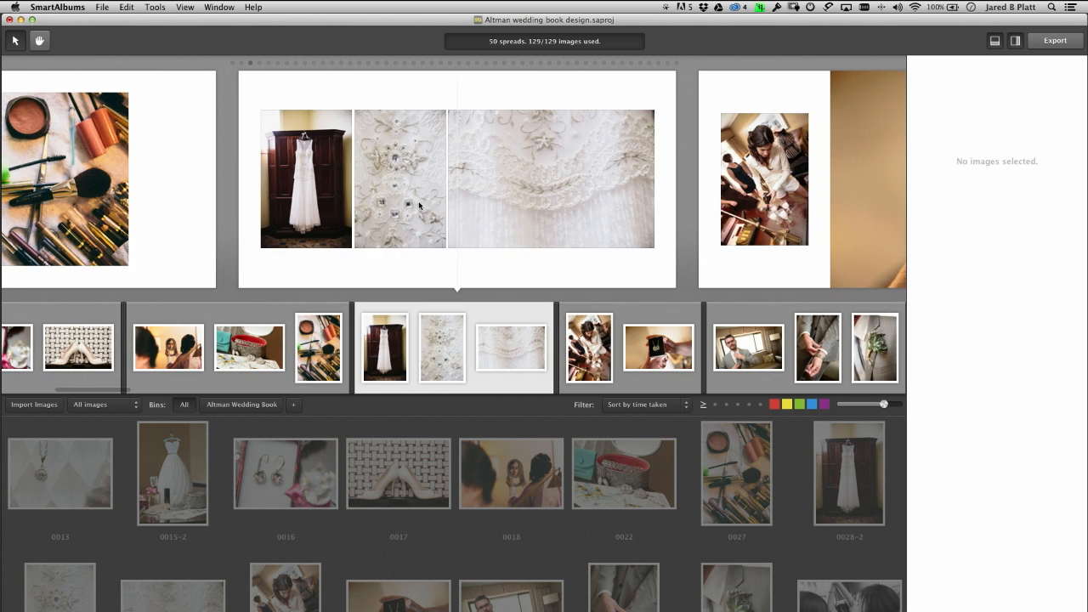
key("Left")
key("Left")
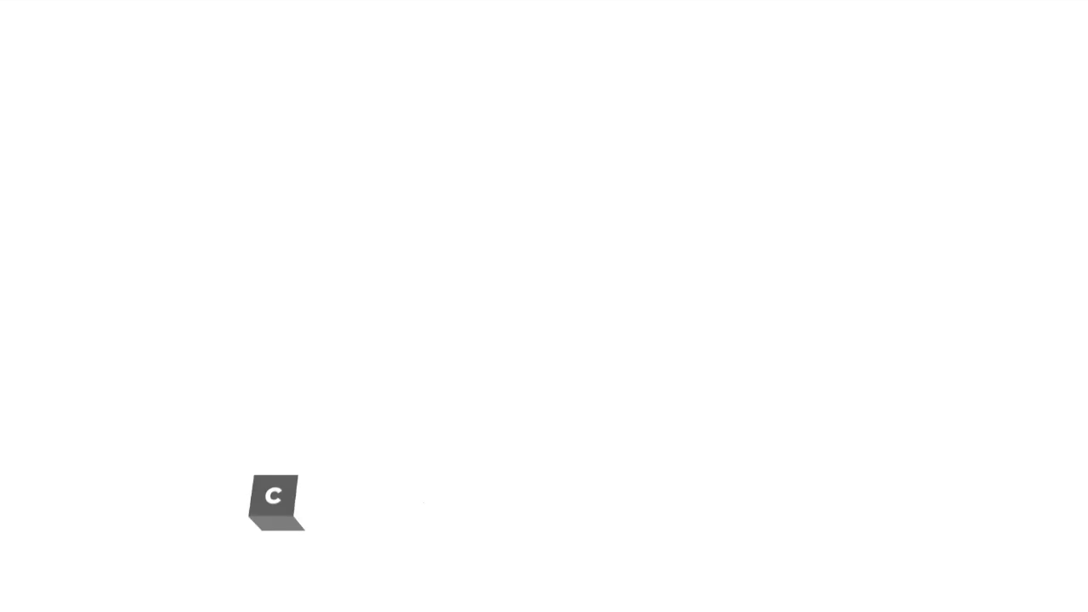